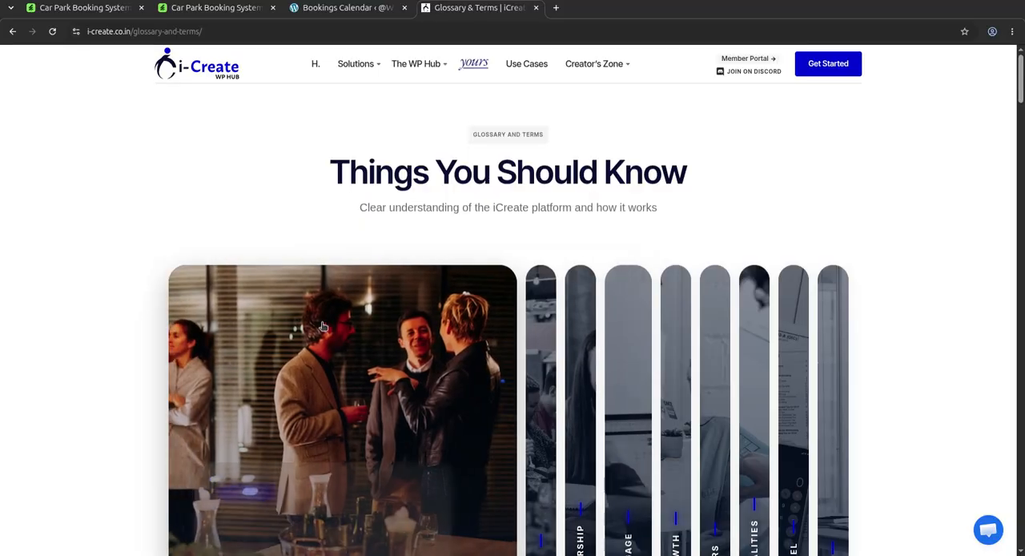
Step: Look over the platform cards and the People First introduction on the iCreate Glossary and Terms page
{"action": "scroll", "coordinate": [801, 284], "scroll_direction": "down", "scroll_amount": 3}
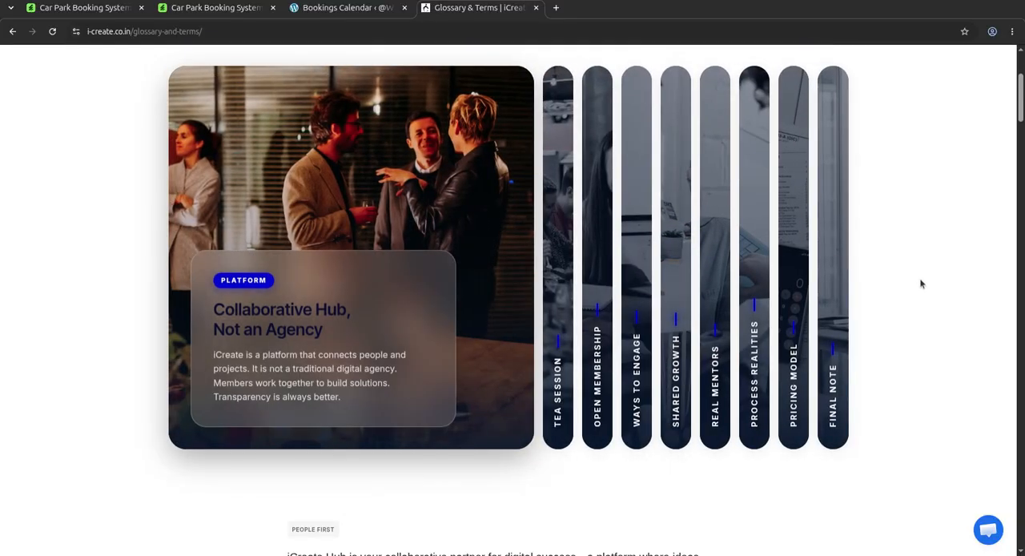
{"action": "scroll", "coordinate": [905, 280], "scroll_direction": "down", "scroll_amount": 3}
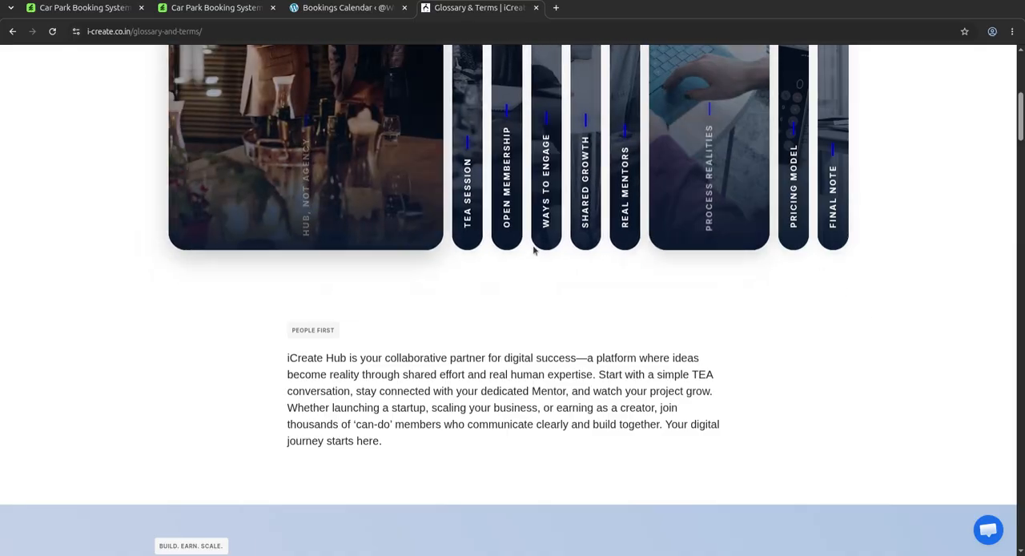
{"action": "scroll", "coordinate": [290, 185], "scroll_direction": "up", "scroll_amount": 4}
Step: Review the CodeCanyon item page of the Car Park Booking System plugin, covering its price, description, update details and integrated services
{"action": "left_click", "coordinate": [78, 8]}
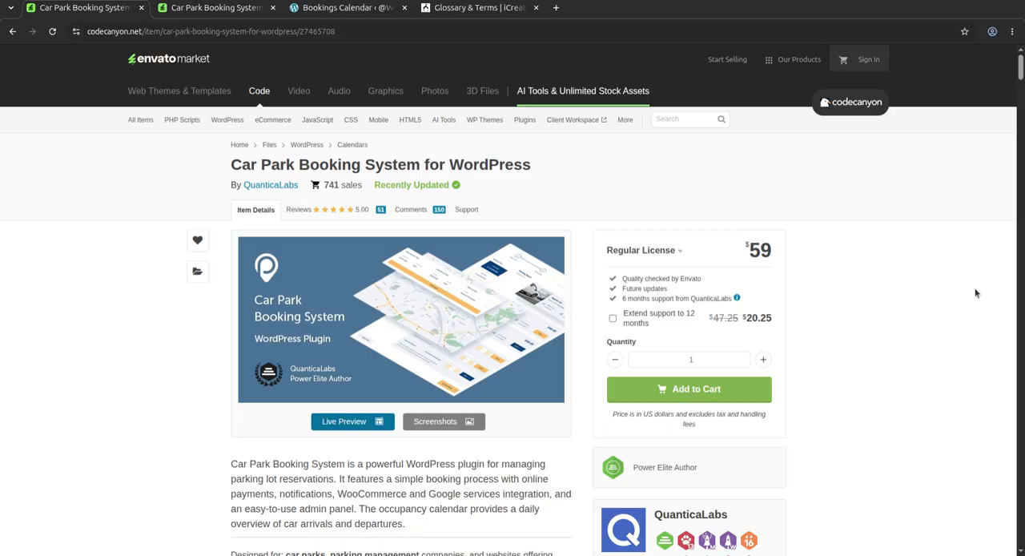
{"action": "scroll", "coordinate": [976, 293], "scroll_direction": "down", "scroll_amount": 3}
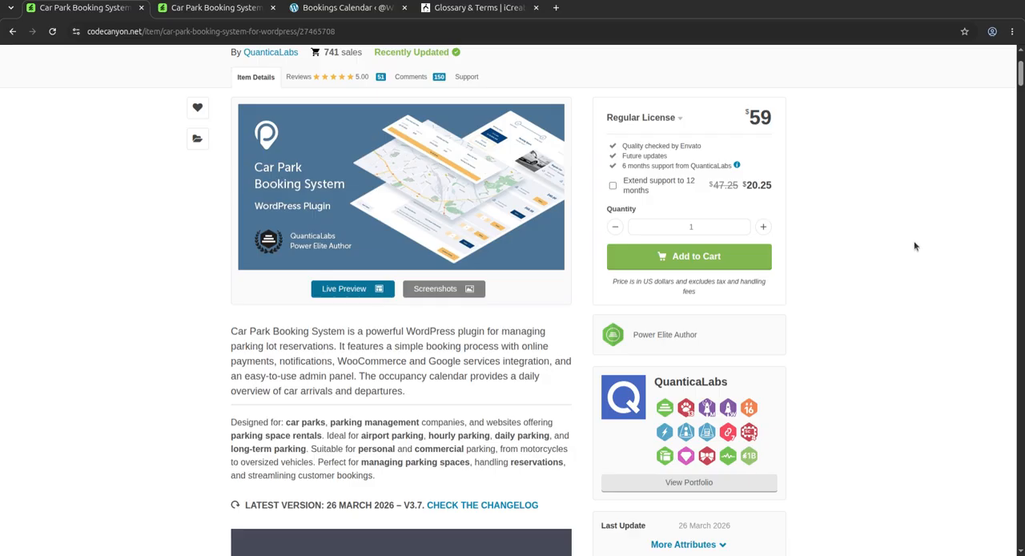
{"action": "scroll", "coordinate": [817, 288], "scroll_direction": "down", "scroll_amount": 6}
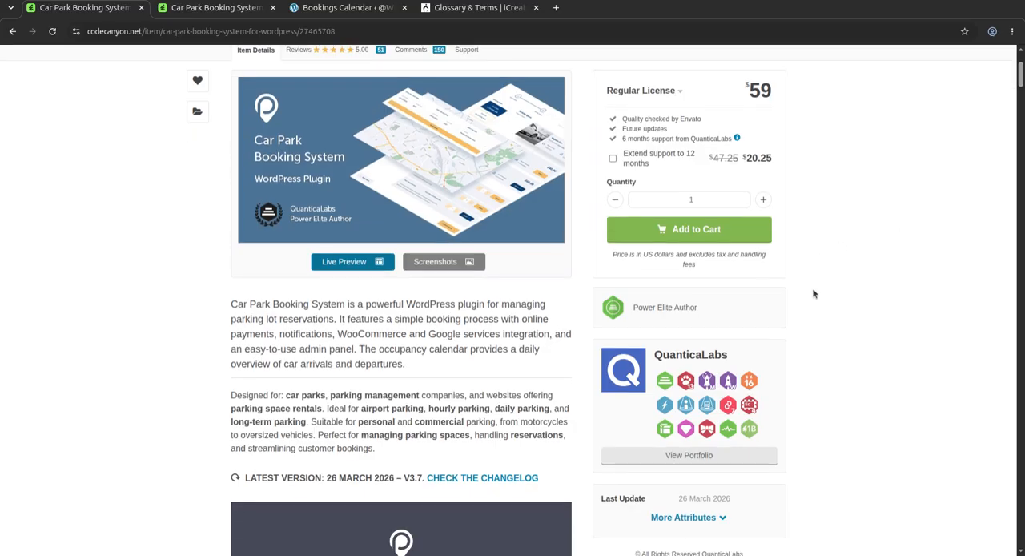
{"action": "scroll", "coordinate": [818, 293], "scroll_direction": "down", "scroll_amount": 1}
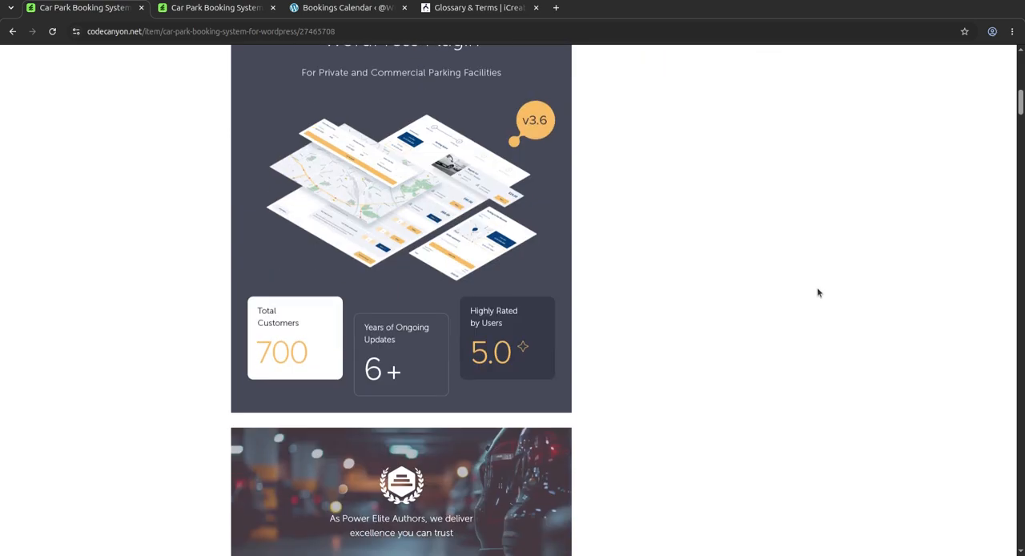
{"action": "scroll", "coordinate": [818, 293], "scroll_direction": "up", "scroll_amount": 1}
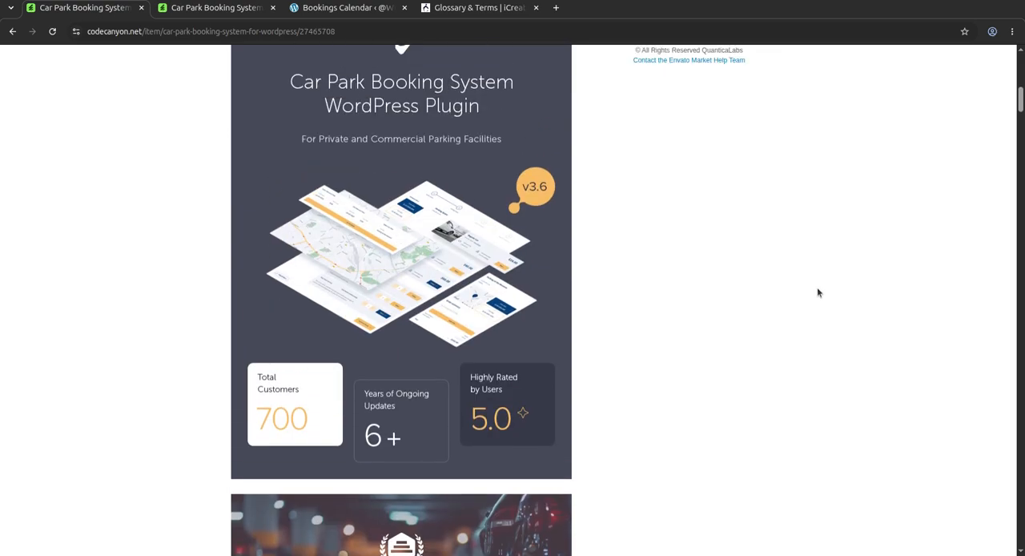
{"action": "scroll", "coordinate": [818, 292], "scroll_direction": "up", "scroll_amount": 2}
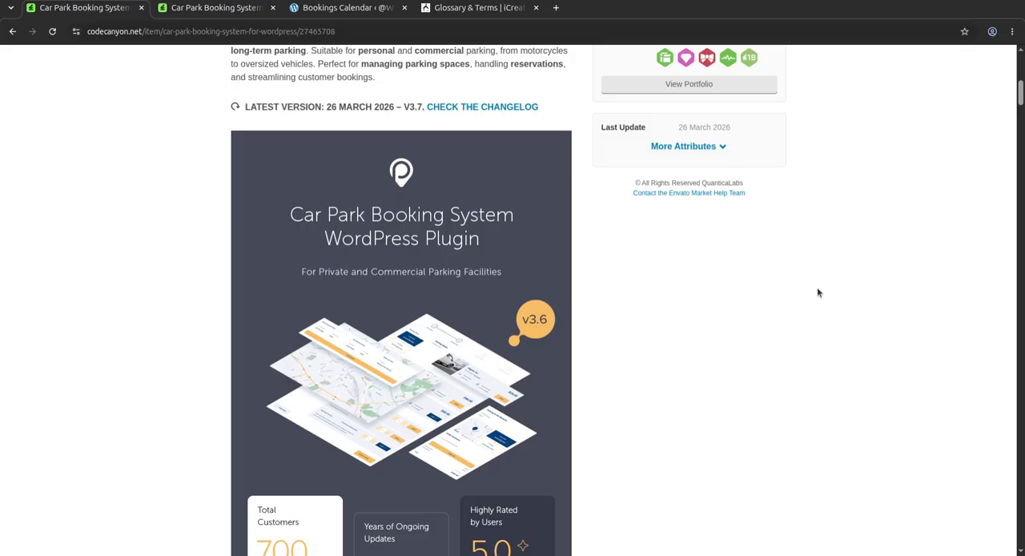
{"action": "scroll", "coordinate": [818, 292], "scroll_direction": "down", "scroll_amount": 4}
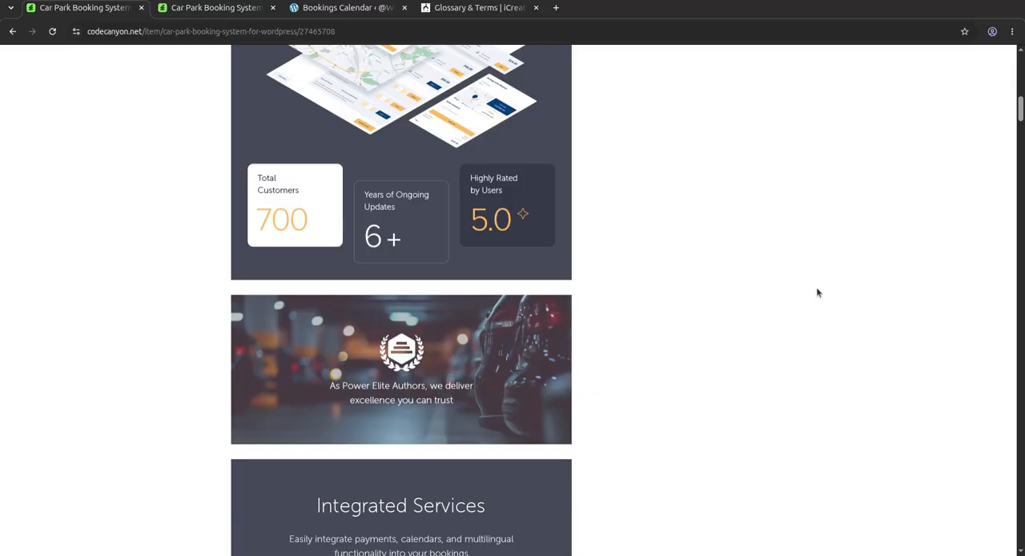
{"action": "scroll", "coordinate": [818, 293], "scroll_direction": "down", "scroll_amount": 5}
{"action": "scroll", "coordinate": [818, 292], "scroll_direction": "up", "scroll_amount": 10}
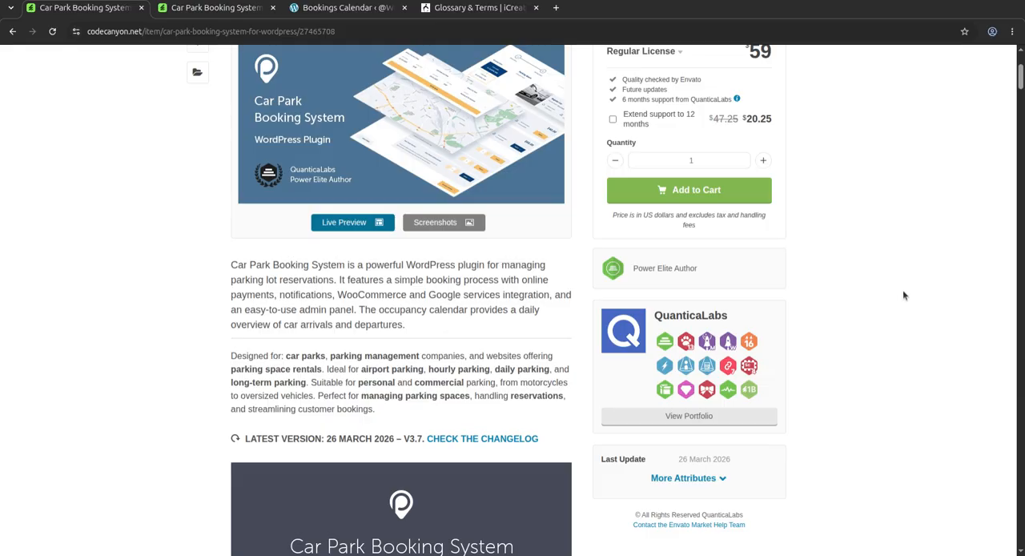
{"action": "scroll", "coordinate": [901, 298], "scroll_direction": "up", "scroll_amount": 3}
{"action": "scroll", "coordinate": [901, 298], "scroll_direction": "down", "scroll_amount": 8}
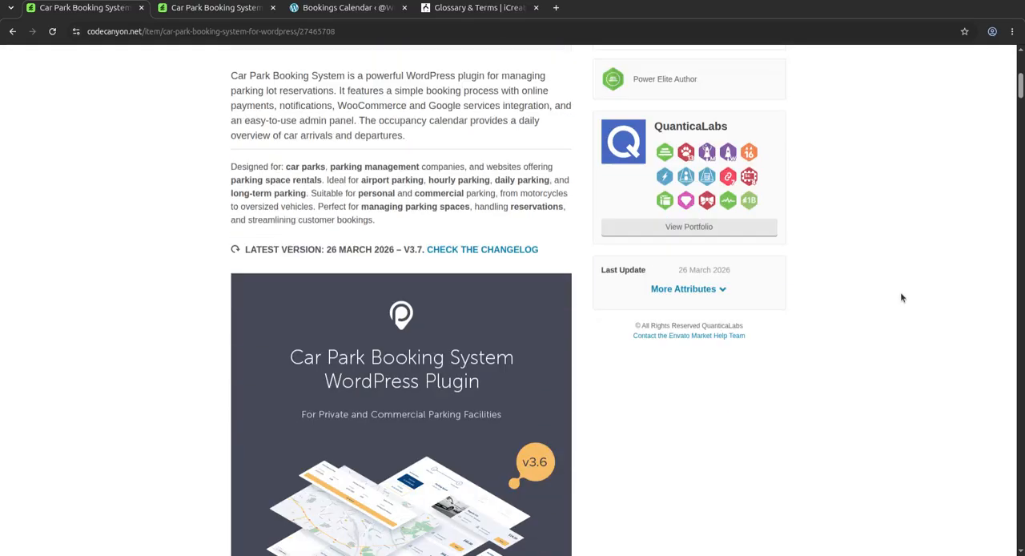
{"action": "scroll", "coordinate": [901, 298], "scroll_direction": "down", "scroll_amount": 4}
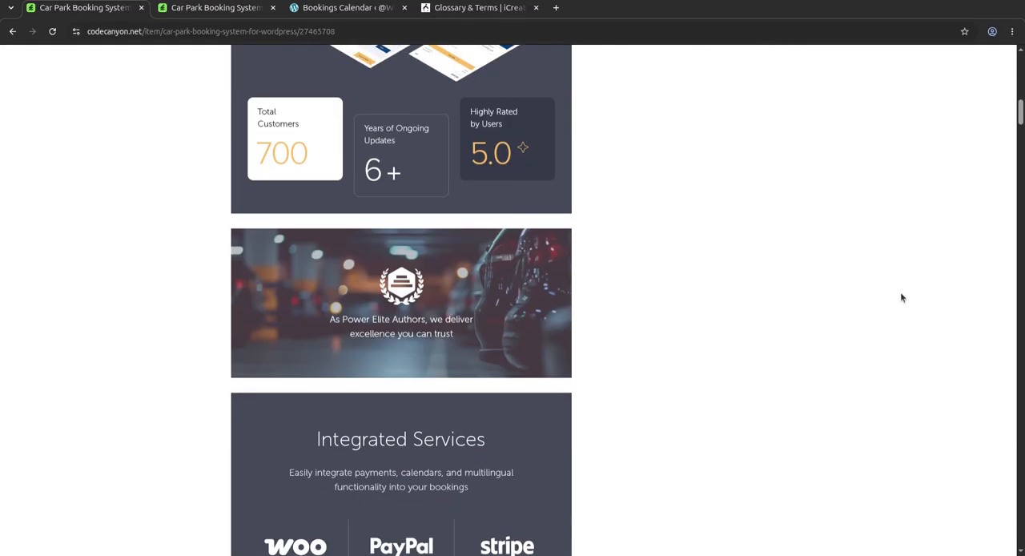
{"action": "scroll", "coordinate": [901, 298], "scroll_direction": "down", "scroll_amount": 6}
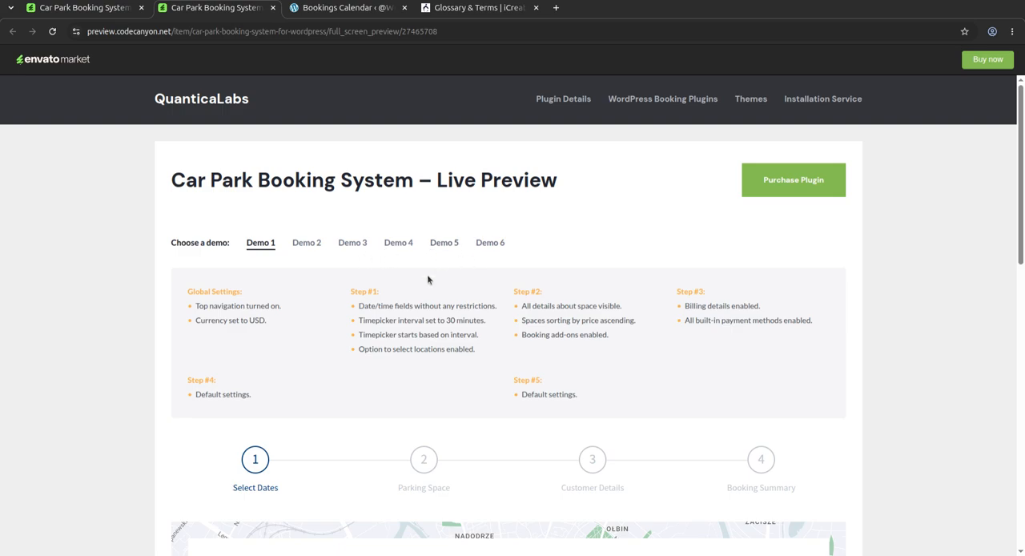
{"action": "left_click", "coordinate": [102, 14]}
{"action": "scroll", "coordinate": [178, 275], "scroll_direction": "up", "scroll_amount": 15}
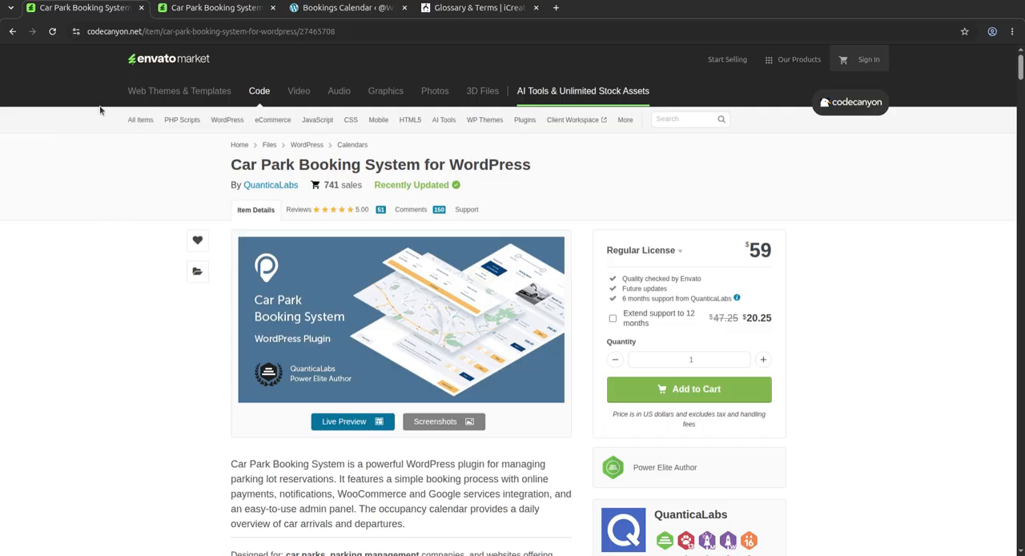
Step: Switch to the plugin's live preview and examine the entry and exit date and time fields of the Demo 1 form
{"action": "left_click", "coordinate": [219, 9]}
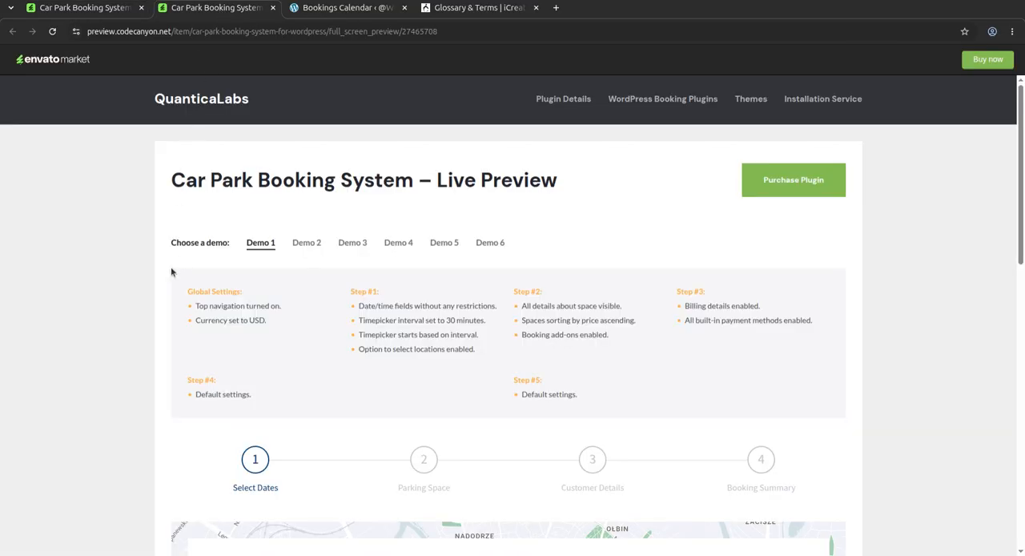
{"action": "scroll", "coordinate": [185, 275], "scroll_direction": "down", "scroll_amount": 3}
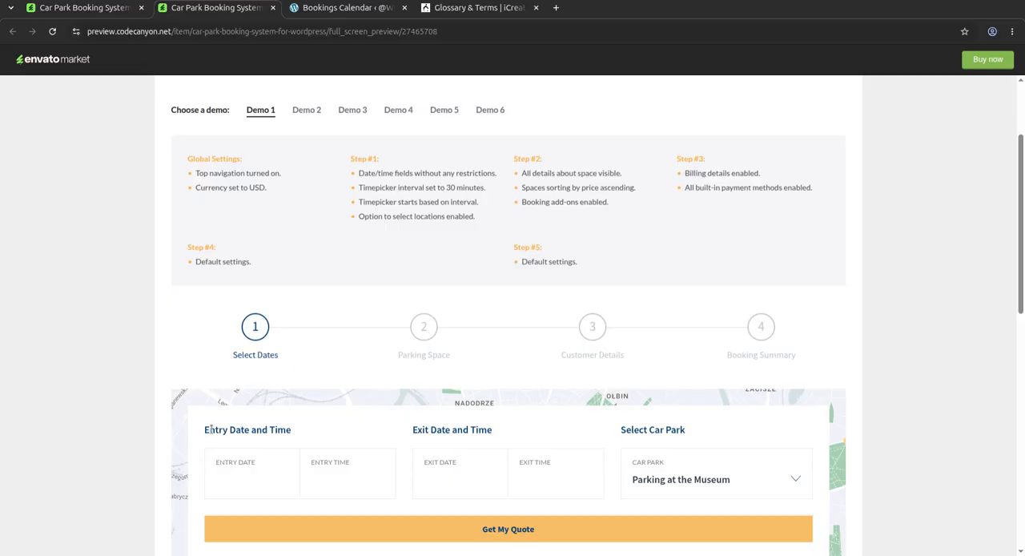
{"action": "scroll", "coordinate": [212, 430], "scroll_direction": "down", "scroll_amount": 3}
{"action": "left_click", "coordinate": [240, 342]}
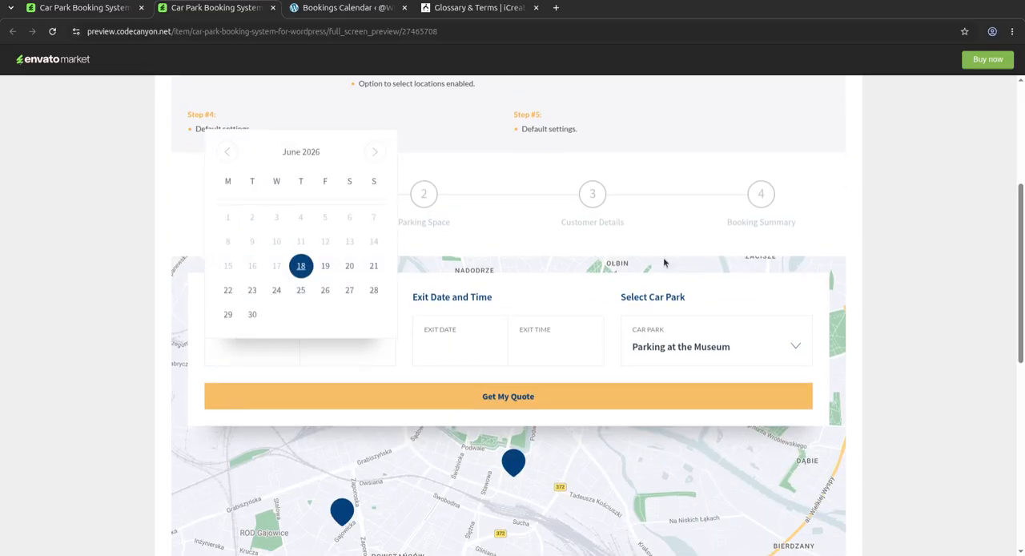
{"action": "left_click", "coordinate": [932, 224]}
{"action": "left_click", "coordinate": [365, 345]}
{"action": "left_click", "coordinate": [954, 296]}
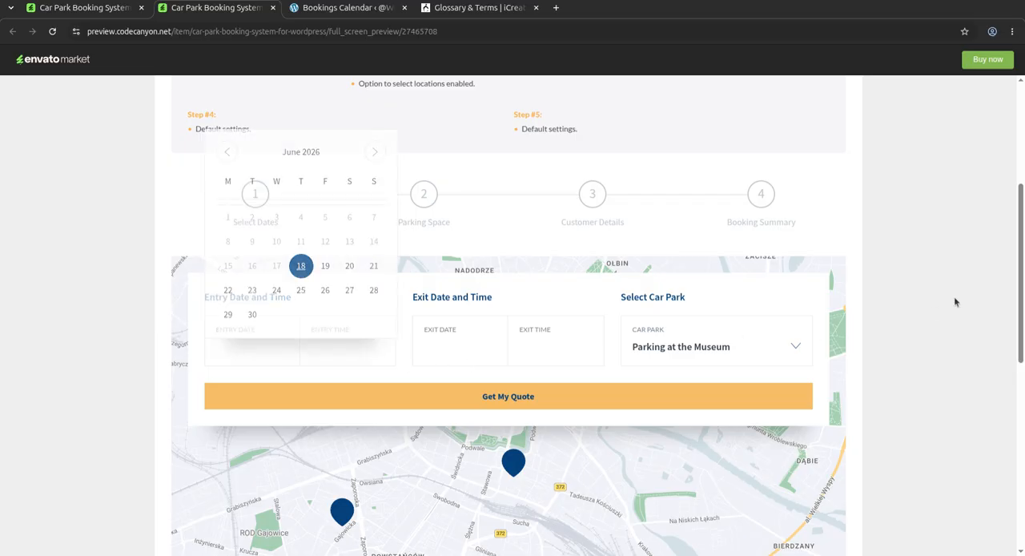
{"action": "left_click", "coordinate": [486, 331]}
{"action": "left_click", "coordinate": [705, 277]}
Step: Try to request a quote for the Wroclaw Old Town car park with the entry and exit fields left empty
{"action": "left_click", "coordinate": [726, 345]}
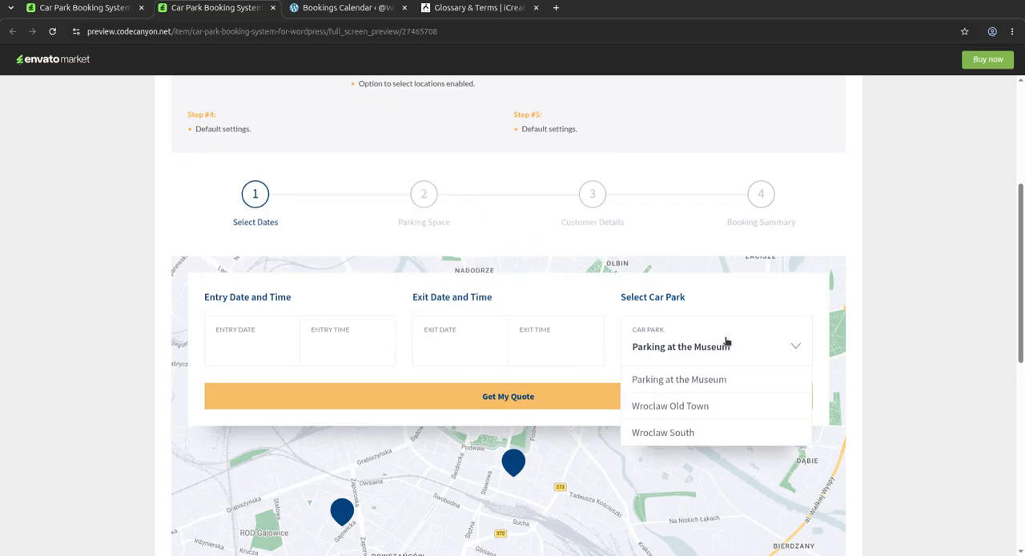
{"action": "left_click", "coordinate": [688, 407]}
{"action": "scroll", "coordinate": [744, 366], "scroll_direction": "down", "scroll_amount": 3}
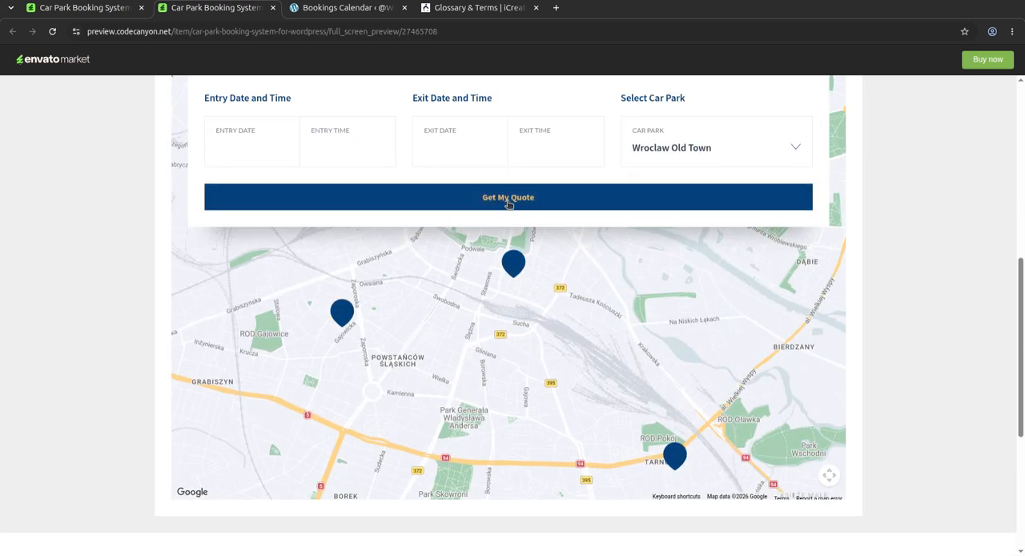
{"action": "left_click", "coordinate": [508, 201]}
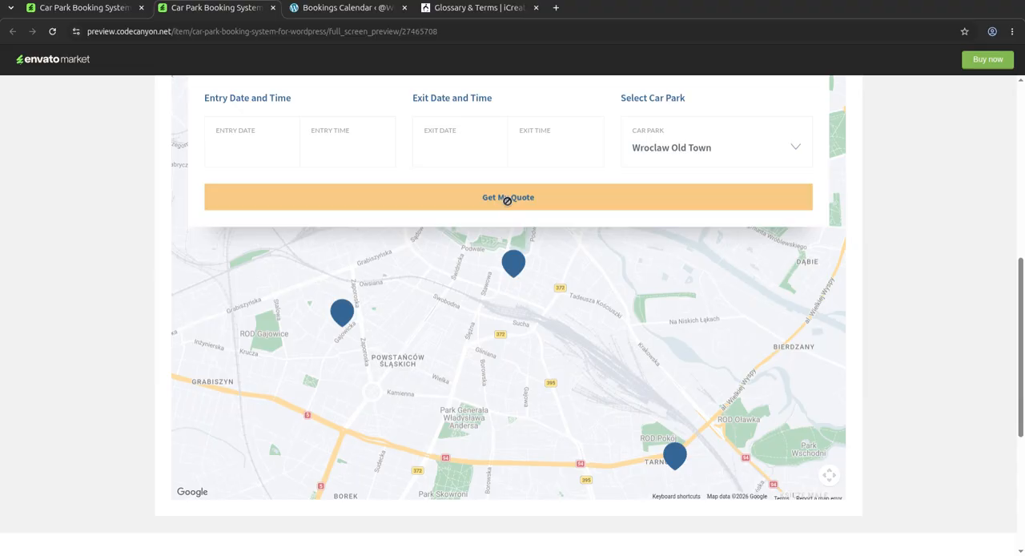
{"action": "scroll", "coordinate": [606, 310], "scroll_direction": "down", "scroll_amount": 5}
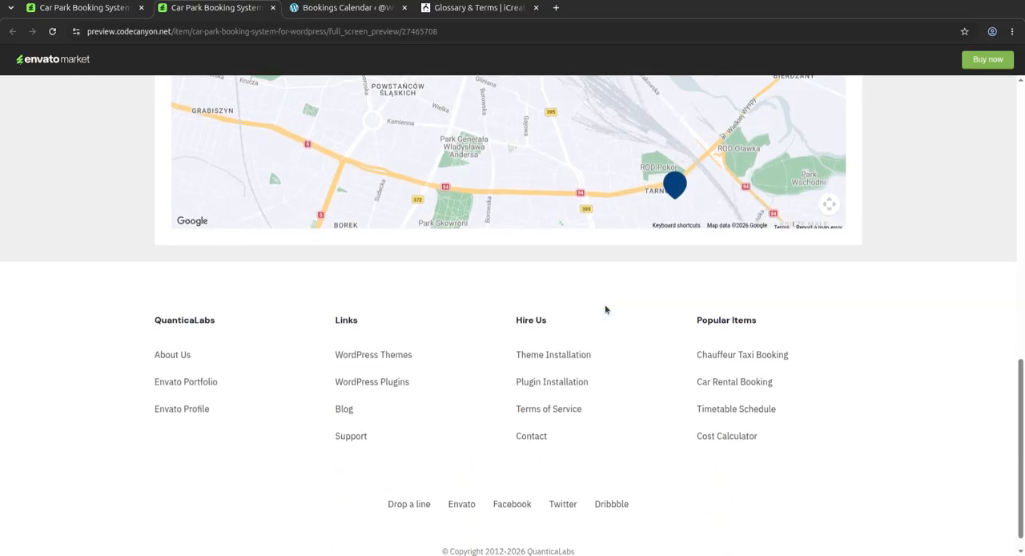
{"action": "scroll", "coordinate": [606, 310], "scroll_direction": "up", "scroll_amount": 10}
{"action": "scroll", "coordinate": [380, 260], "scroll_direction": "up", "scroll_amount": 3}
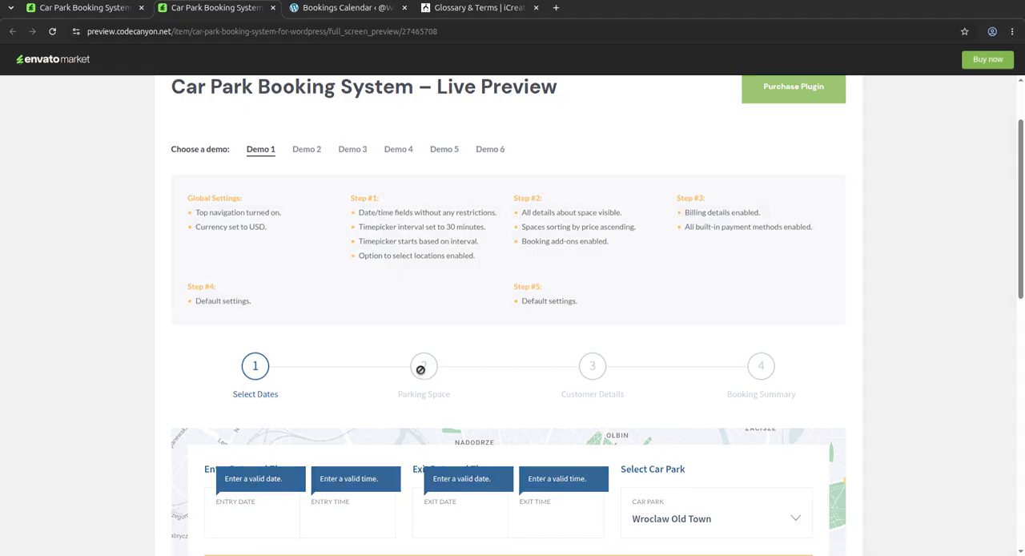
{"action": "scroll", "coordinate": [421, 369], "scroll_direction": "down", "scroll_amount": 4}
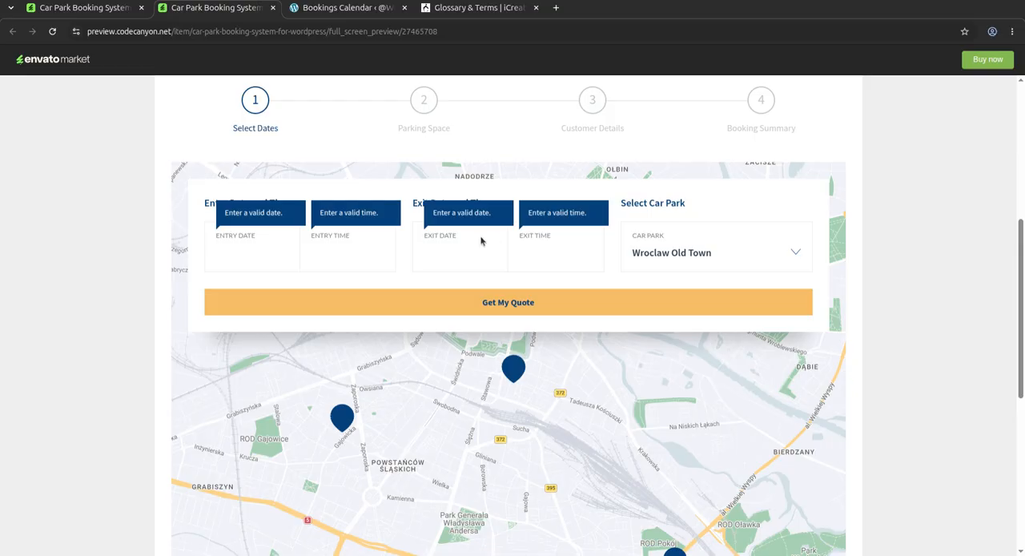
Step: Open Demo 2 of the live preview and set the parking entry to 25-06-2026 at 0:00
{"action": "scroll", "coordinate": [484, 261], "scroll_direction": "up", "scroll_amount": 2}
{"action": "scroll", "coordinate": [607, 368], "scroll_direction": "up", "scroll_amount": 3}
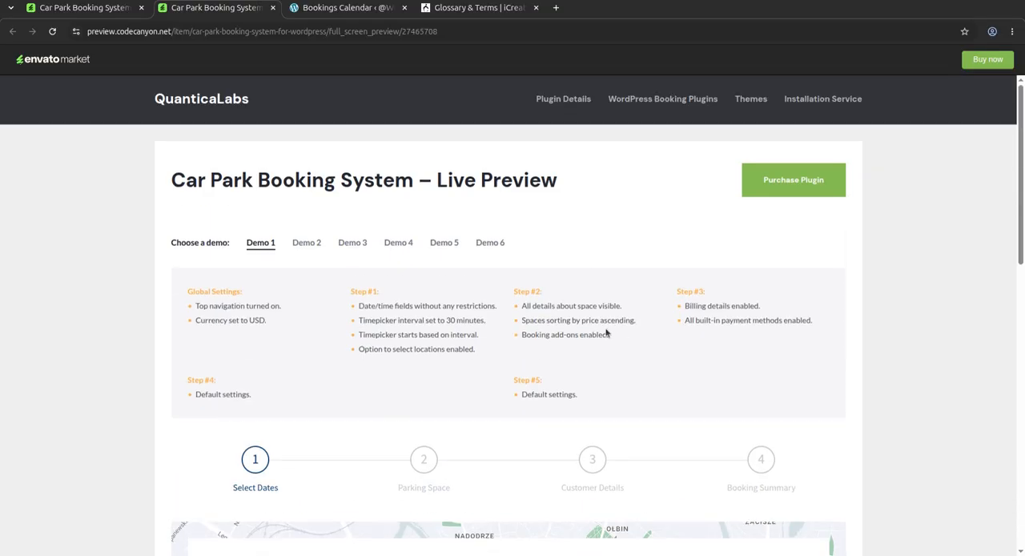
{"action": "left_click", "coordinate": [307, 243]}
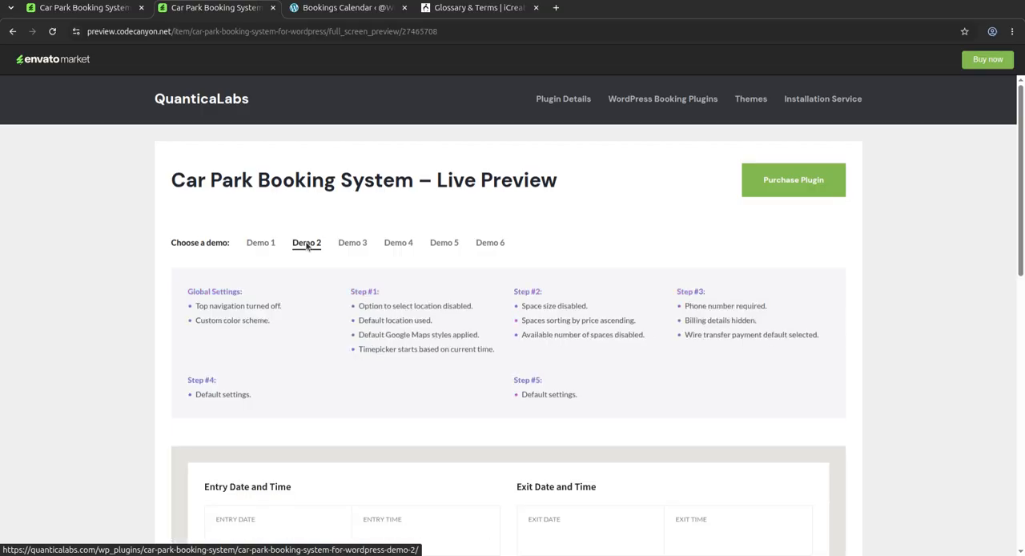
{"action": "scroll", "coordinate": [247, 333], "scroll_direction": "down", "scroll_amount": 3}
{"action": "left_click", "coordinate": [247, 333]}
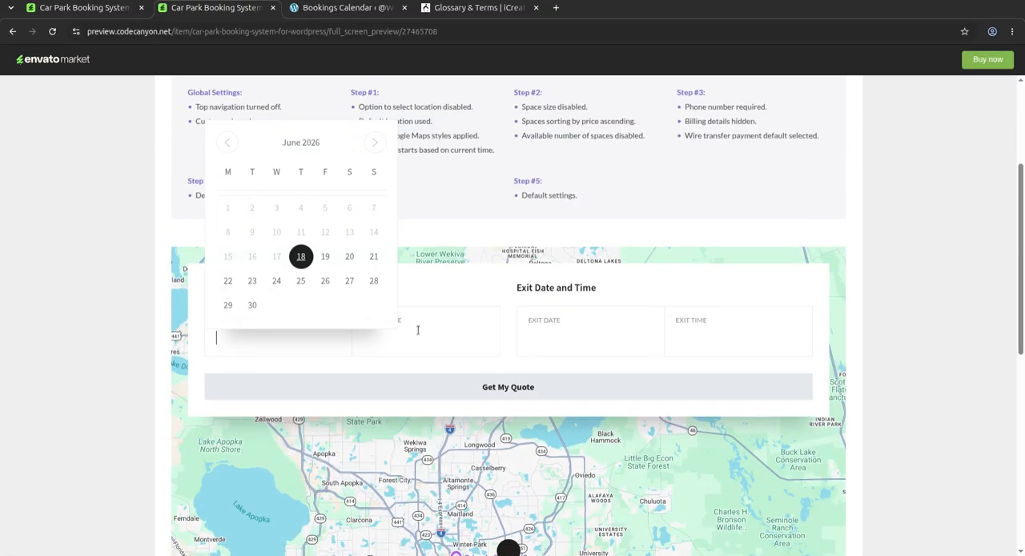
{"action": "left_click", "coordinate": [299, 280]}
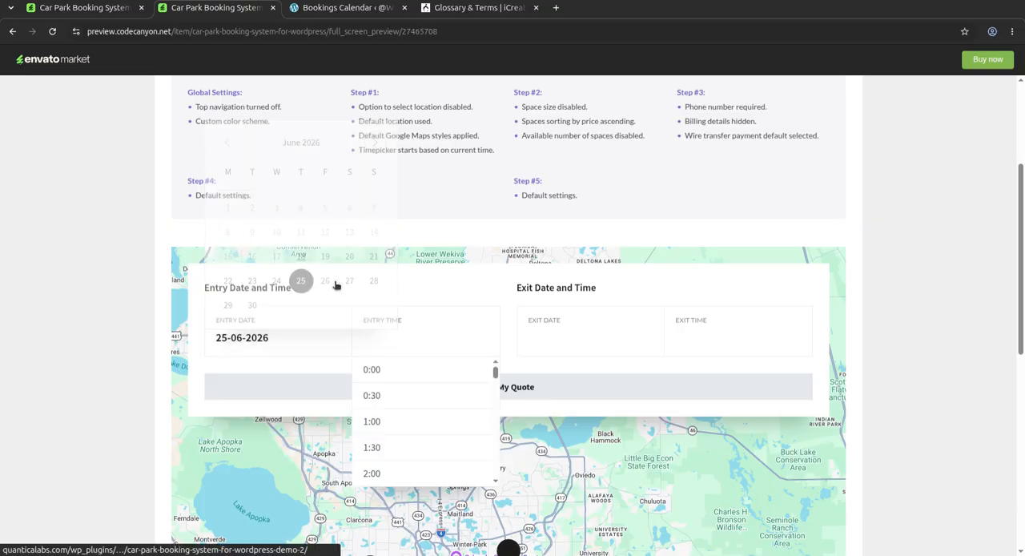
{"action": "left_click", "coordinate": [412, 377]}
Step: Set the parking exit to 25-06-2026 at 1:00 and request the quote
{"action": "left_click", "coordinate": [557, 328]}
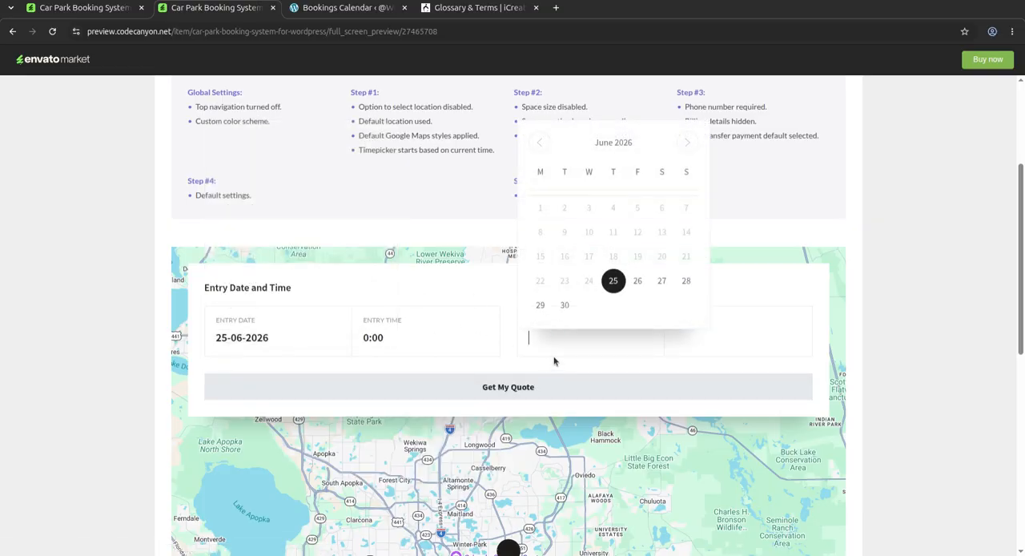
{"action": "left_click", "coordinate": [614, 282]}
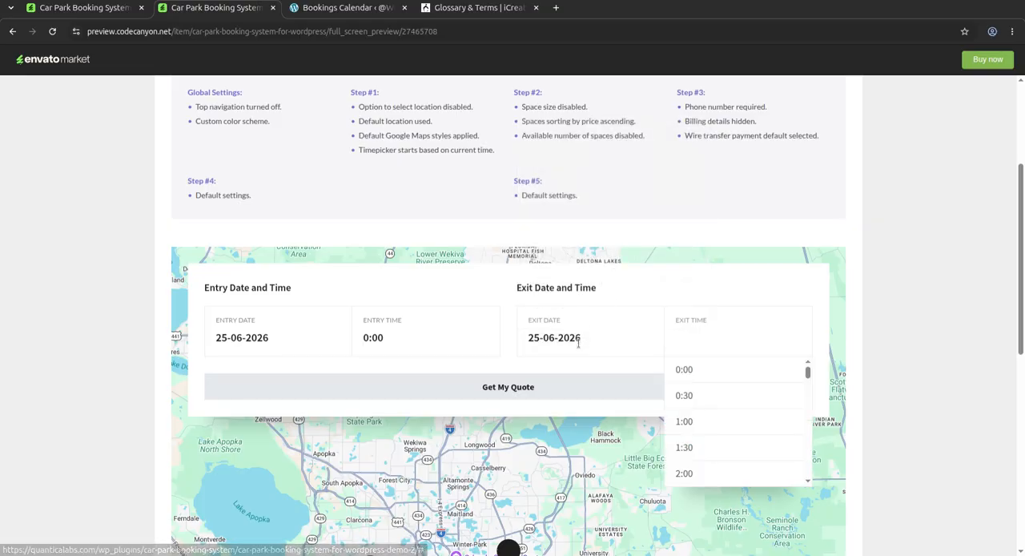
{"action": "left_click", "coordinate": [699, 422]}
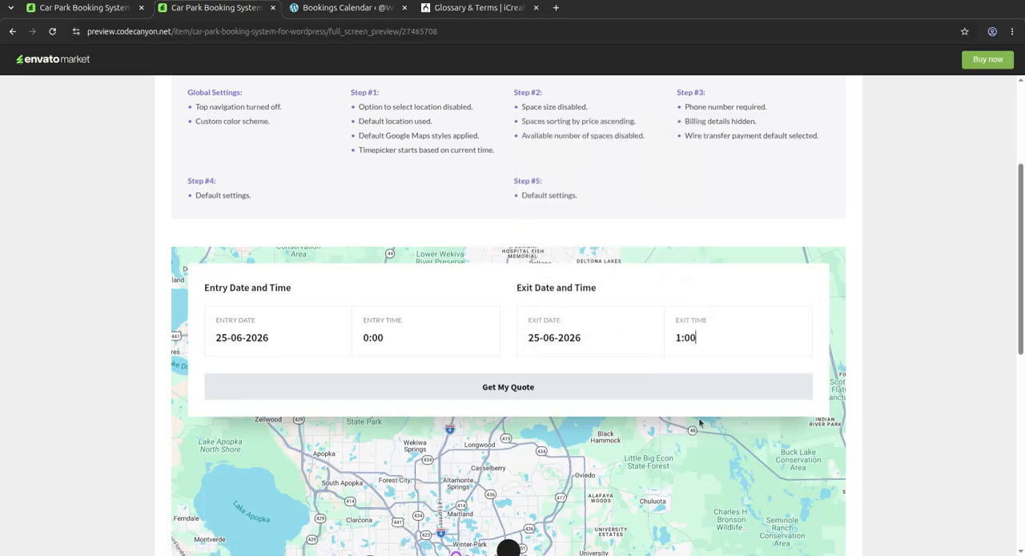
{"action": "left_click", "coordinate": [511, 392]}
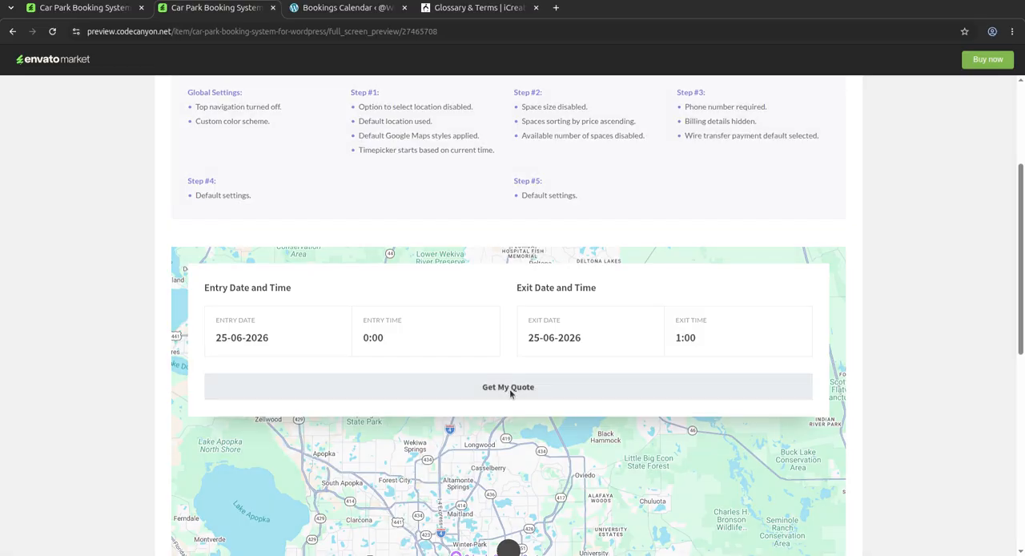
Step: Review the parking spaces offered in Demo 2 and select the Regular Car space
{"action": "scroll", "coordinate": [403, 335], "scroll_direction": "up", "scroll_amount": 5}
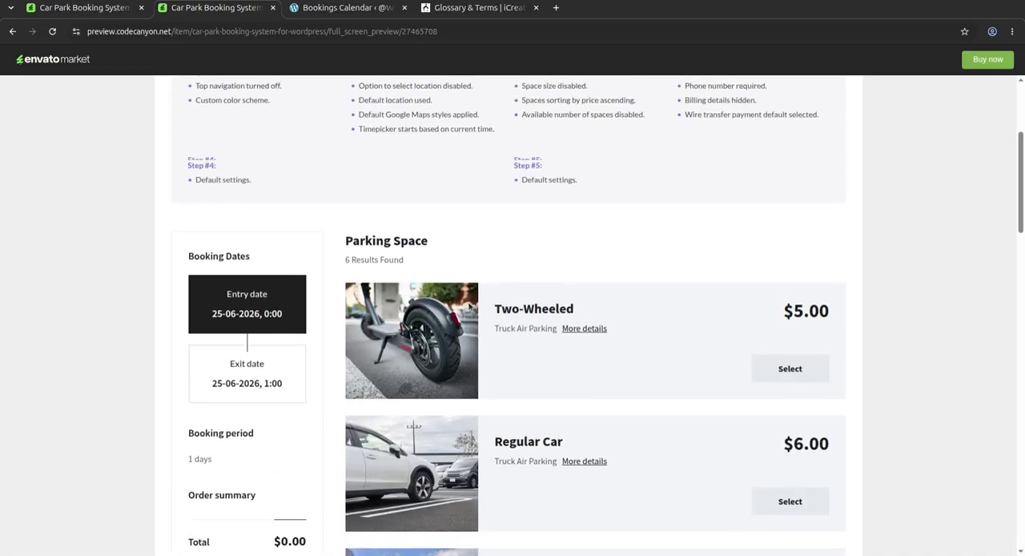
{"action": "scroll", "coordinate": [523, 301], "scroll_direction": "down", "scroll_amount": 2}
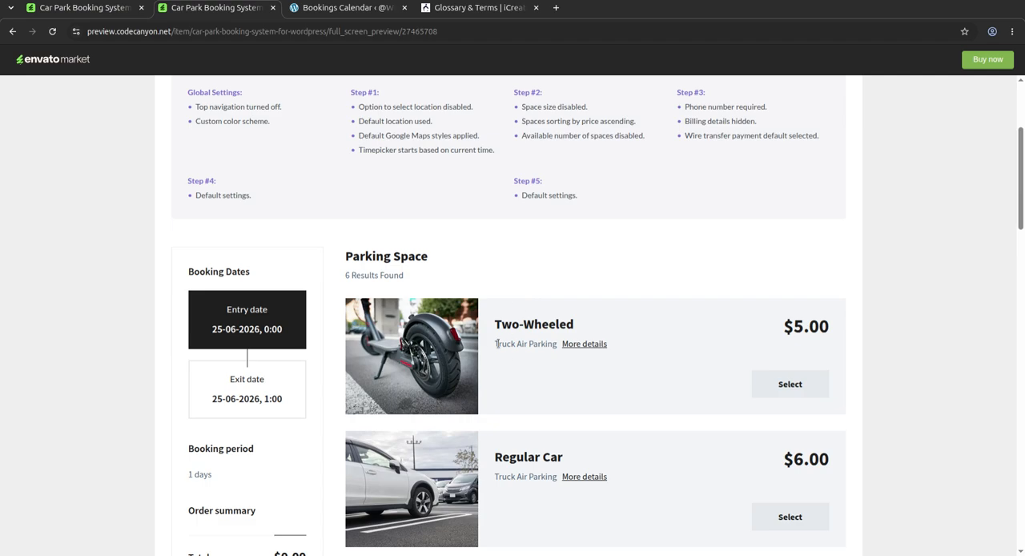
{"action": "scroll", "coordinate": [614, 377], "scroll_direction": "down", "scroll_amount": 3}
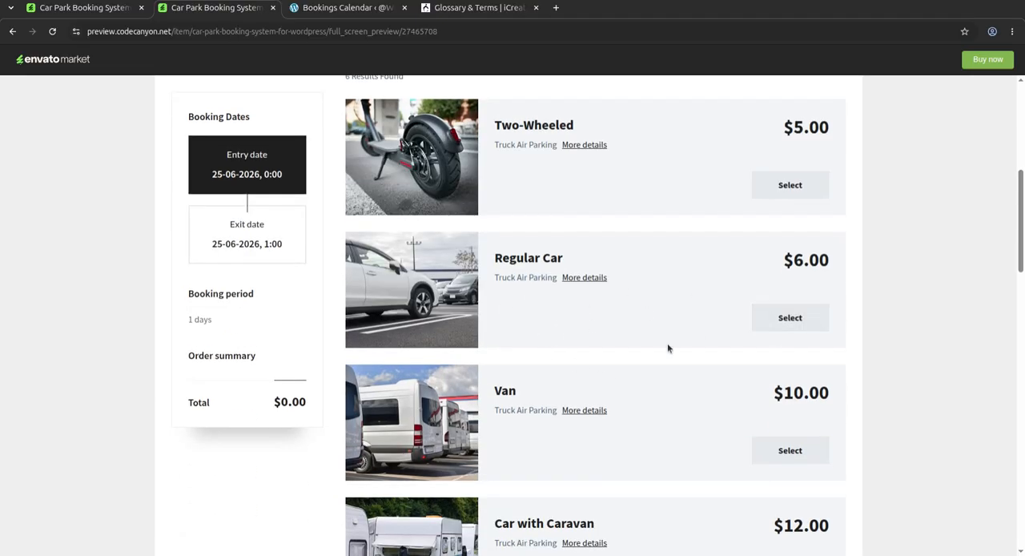
{"action": "left_click", "coordinate": [790, 318]}
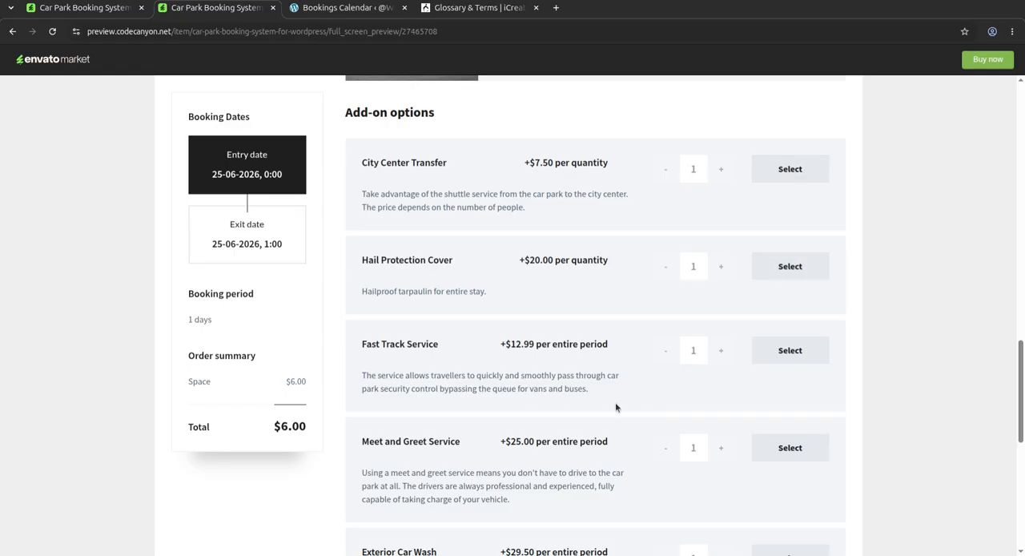
Step: Add the City Center Transfer add-on to the booking and continue to the customer details
{"action": "scroll", "coordinate": [777, 368], "scroll_direction": "down", "scroll_amount": 1}
{"action": "scroll", "coordinate": [793, 317], "scroll_direction": "up", "scroll_amount": 2}
{"action": "left_click", "coordinate": [790, 239]}
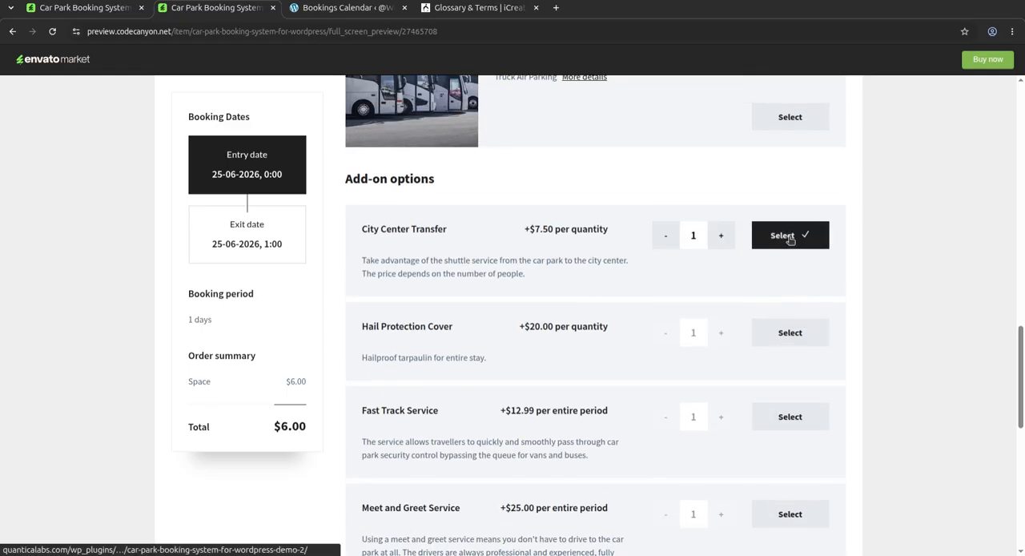
{"action": "scroll", "coordinate": [833, 352], "scroll_direction": "down", "scroll_amount": 6}
{"action": "left_click", "coordinate": [775, 291]}
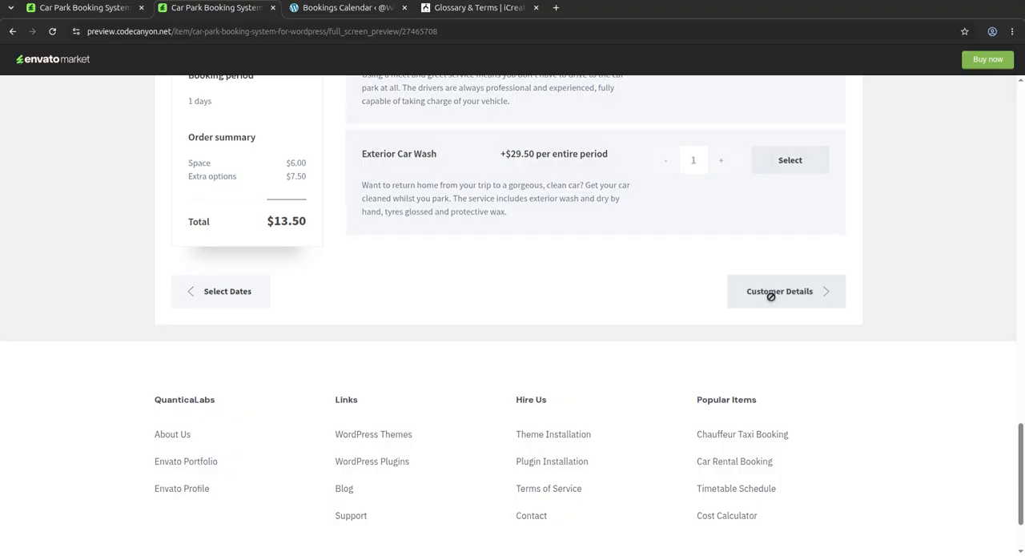
Step: Examine the first and last name fields and the rest of the Customer Details form without filling them in
{"action": "scroll", "coordinate": [741, 381], "scroll_direction": "up", "scroll_amount": 3}
{"action": "scroll", "coordinate": [741, 381], "scroll_direction": "up", "scroll_amount": 1}
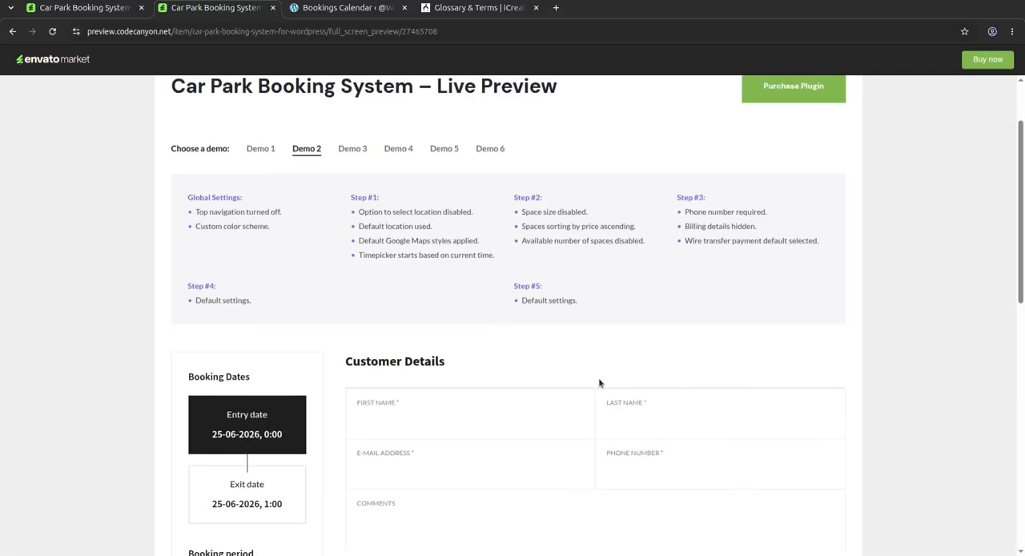
{"action": "left_click", "coordinate": [414, 419]}
{"action": "left_click", "coordinate": [648, 417]}
{"action": "scroll", "coordinate": [518, 394], "scroll_direction": "down", "scroll_amount": 3}
{"action": "scroll", "coordinate": [433, 385], "scroll_direction": "down", "scroll_amount": 3}
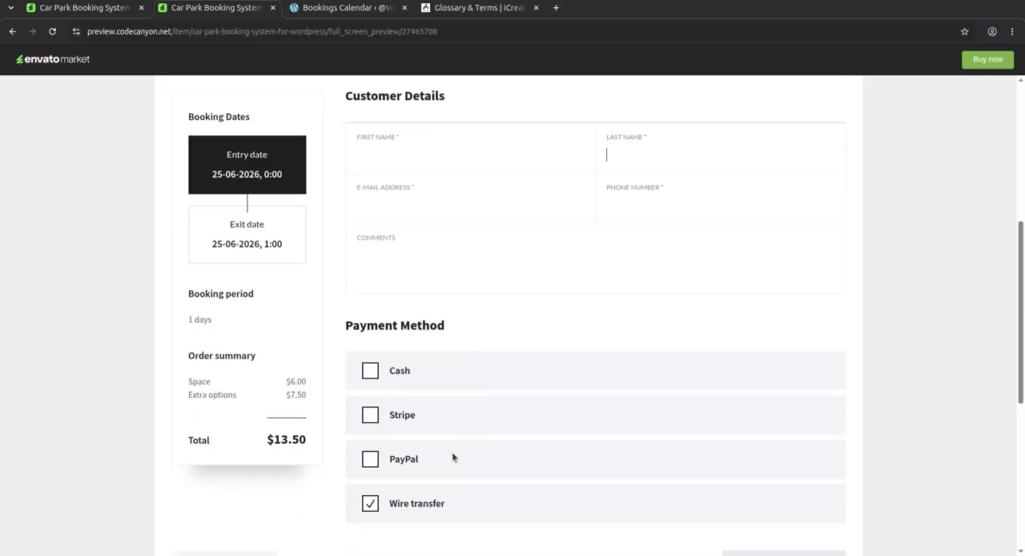
Step: Choose Stripe as the payment method after trying PayPal, and highlight the order total
{"action": "left_click", "coordinate": [373, 416]}
{"action": "left_click", "coordinate": [370, 459]}
{"action": "left_click", "coordinate": [370, 417]}
{"action": "left_click_drag", "start_coordinate": [273, 440], "coordinate": [301, 441]}
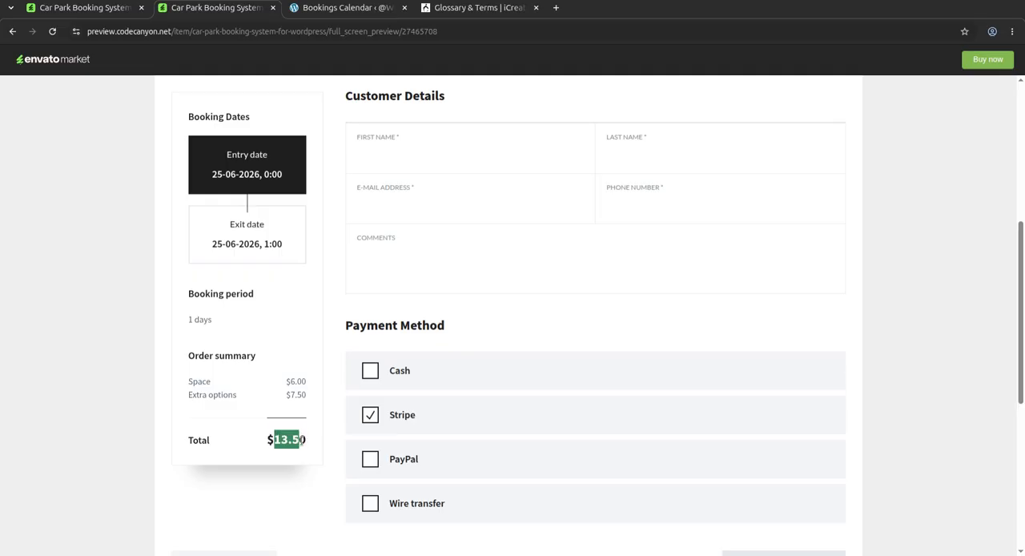
Step: Review the Demo 2 customer details page, from the demo's settings overview down to the payment methods
{"action": "scroll", "coordinate": [406, 418], "scroll_direction": "up", "scroll_amount": 4}
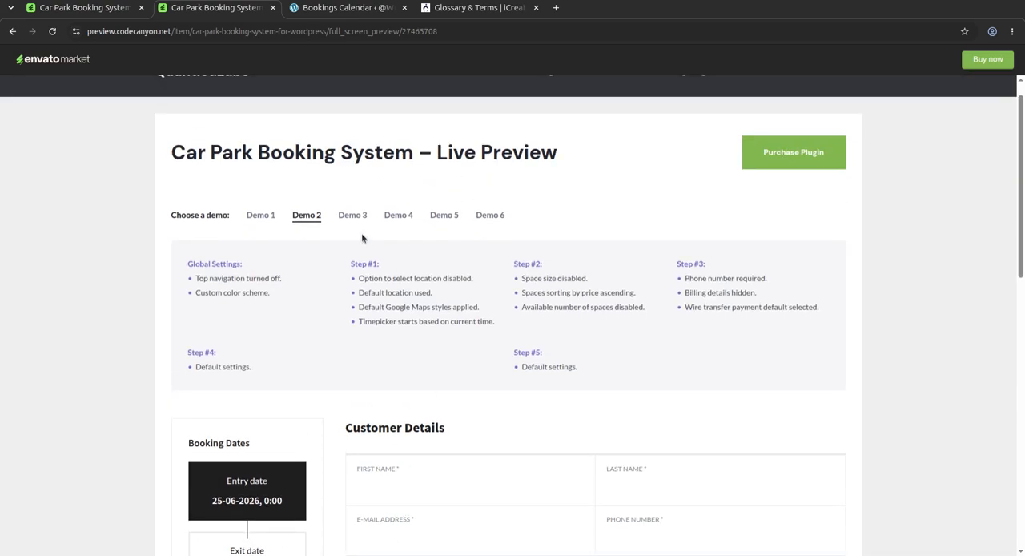
{"action": "scroll", "coordinate": [657, 400], "scroll_direction": "down", "scroll_amount": 1}
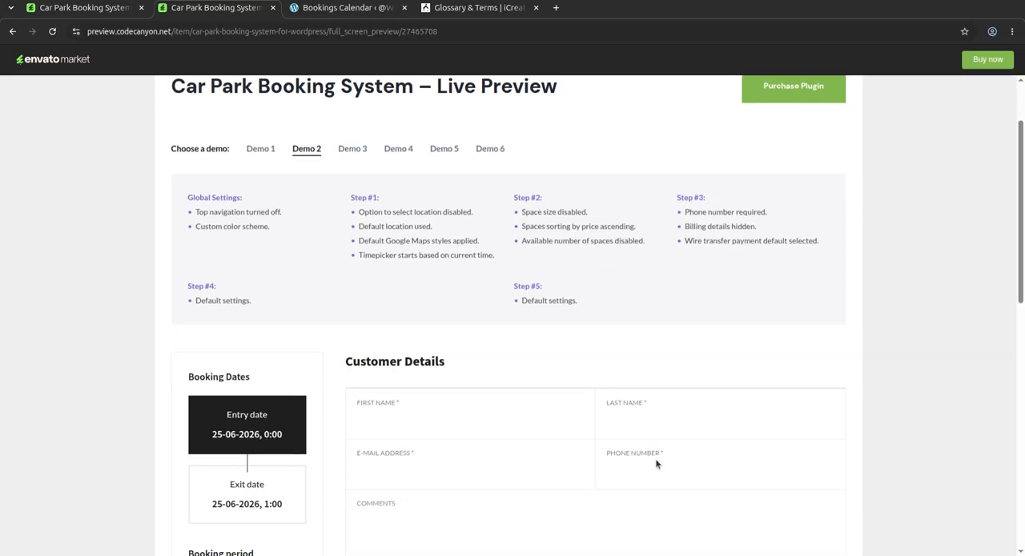
{"action": "scroll", "coordinate": [657, 464], "scroll_direction": "down", "scroll_amount": 2}
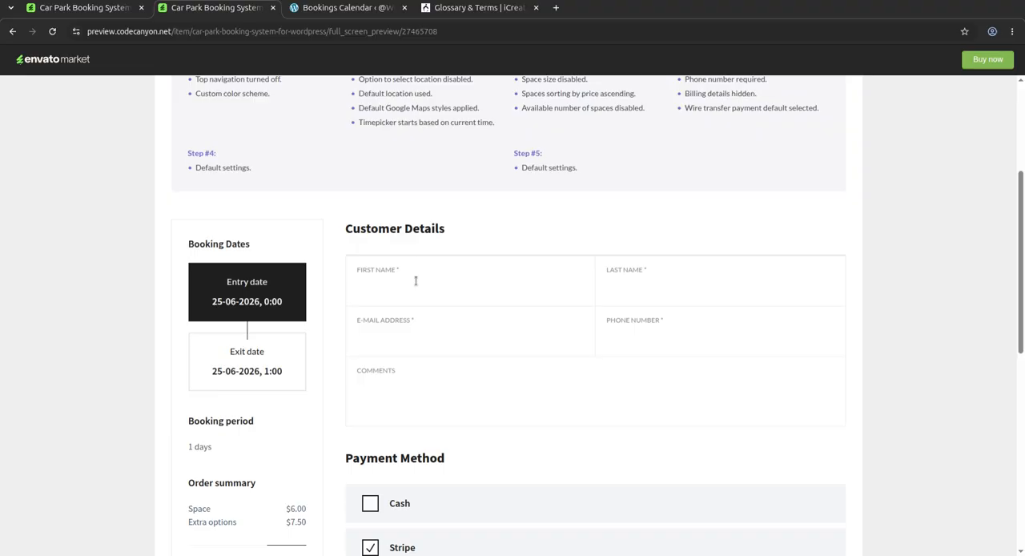
{"action": "scroll", "coordinate": [596, 343], "scroll_direction": "down", "scroll_amount": 6}
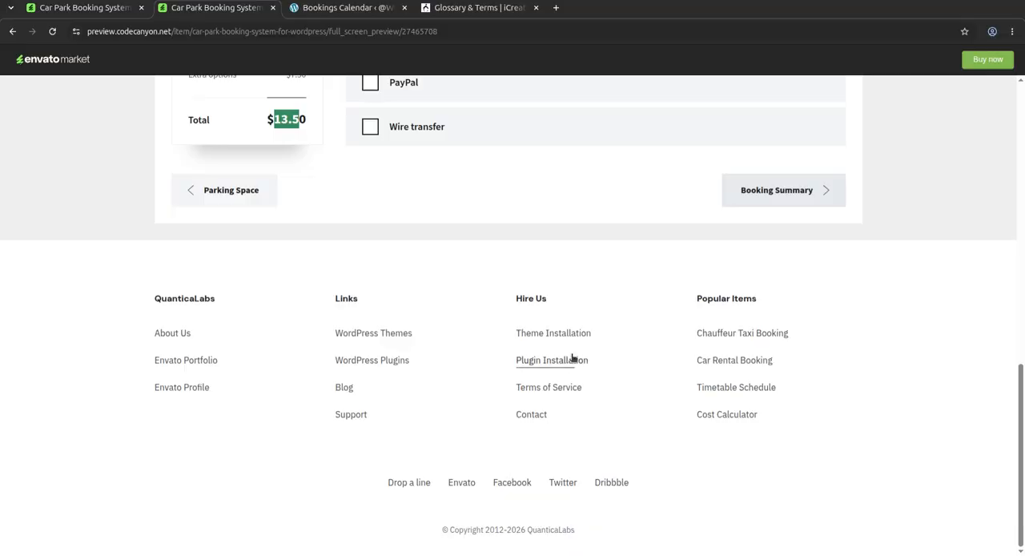
{"action": "scroll", "coordinate": [909, 370], "scroll_direction": "up", "scroll_amount": 3}
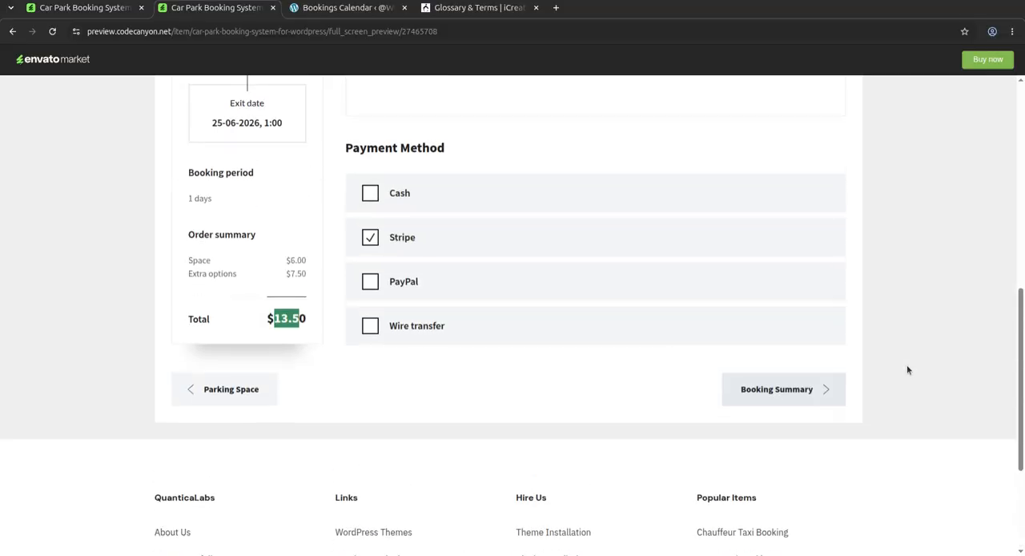
{"action": "scroll", "coordinate": [908, 369], "scroll_direction": "down", "scroll_amount": 1}
{"action": "scroll", "coordinate": [964, 280], "scroll_direction": "up", "scroll_amount": 8}
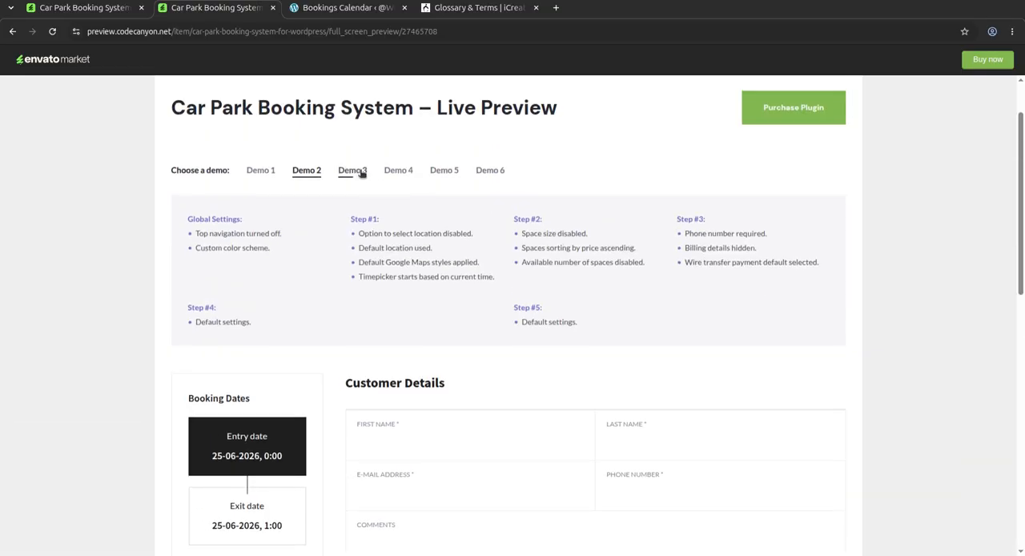
Step: Open Demo 3 and examine its Step #1 settings and the date form with the map
{"action": "left_click", "coordinate": [362, 174]}
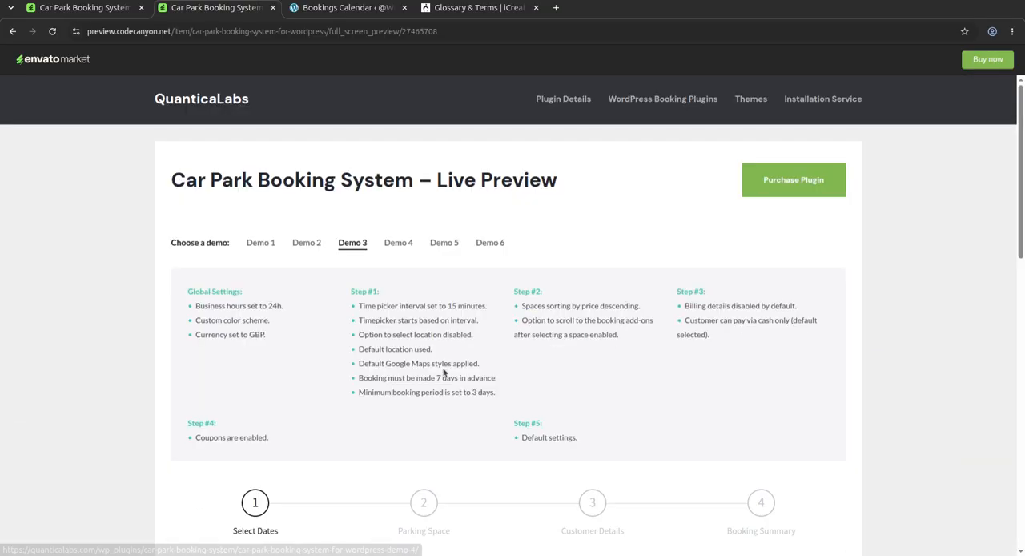
{"action": "scroll", "coordinate": [436, 368], "scroll_direction": "down", "scroll_amount": 3}
{"action": "scroll", "coordinate": [398, 426], "scroll_direction": "up", "scroll_amount": 2}
{"action": "left_click_drag", "start_coordinate": [342, 351], "coordinate": [425, 320]}
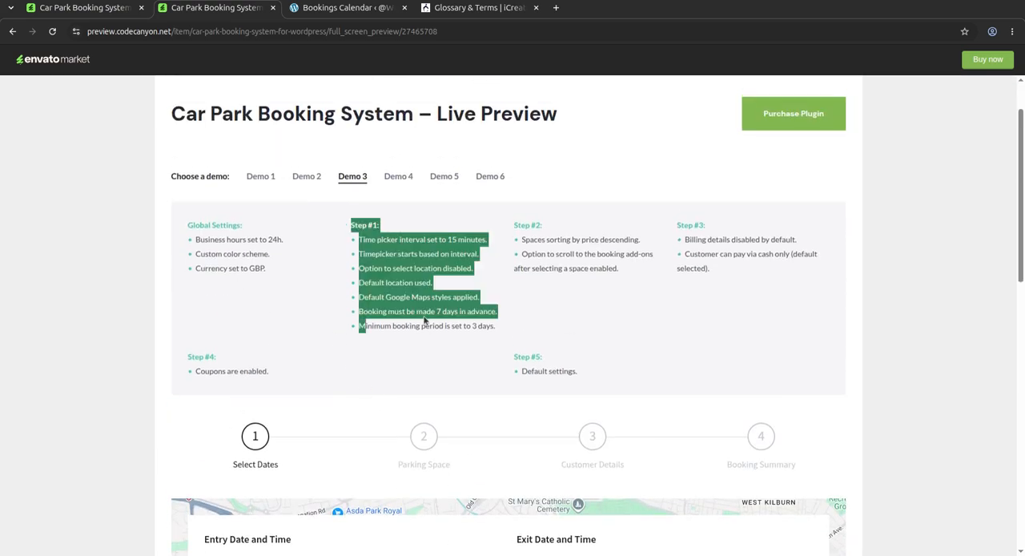
{"action": "left_click", "coordinate": [335, 322]}
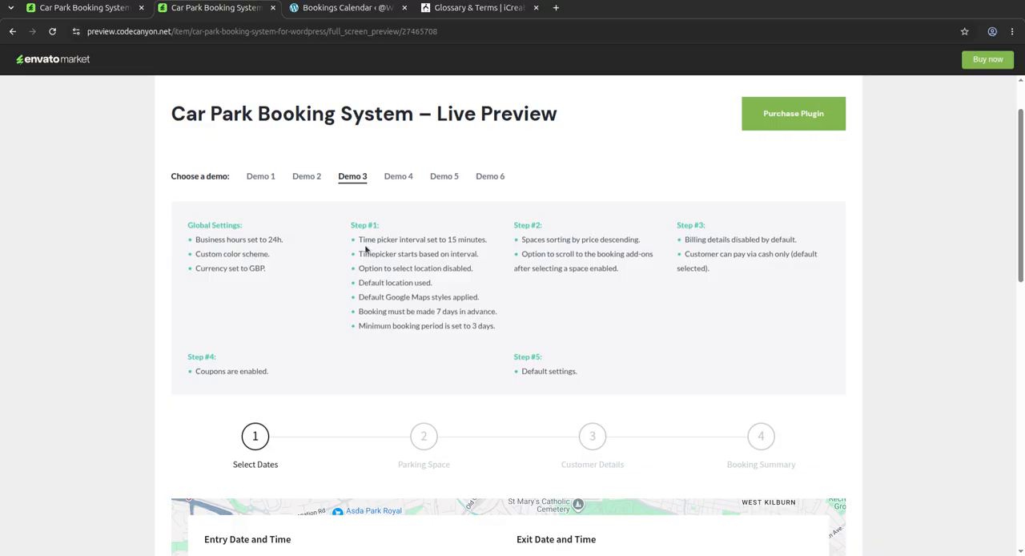
{"action": "scroll", "coordinate": [472, 414], "scroll_direction": "down", "scroll_amount": 6}
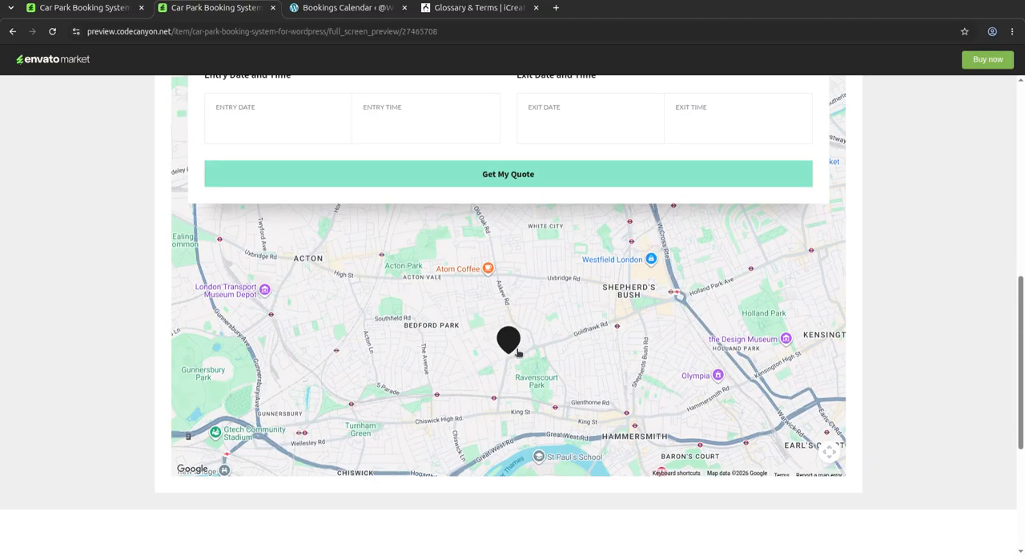
{"action": "scroll", "coordinate": [645, 263], "scroll_direction": "up", "scroll_amount": 3}
{"action": "scroll", "coordinate": [644, 262], "scroll_direction": "up", "scroll_amount": 2}
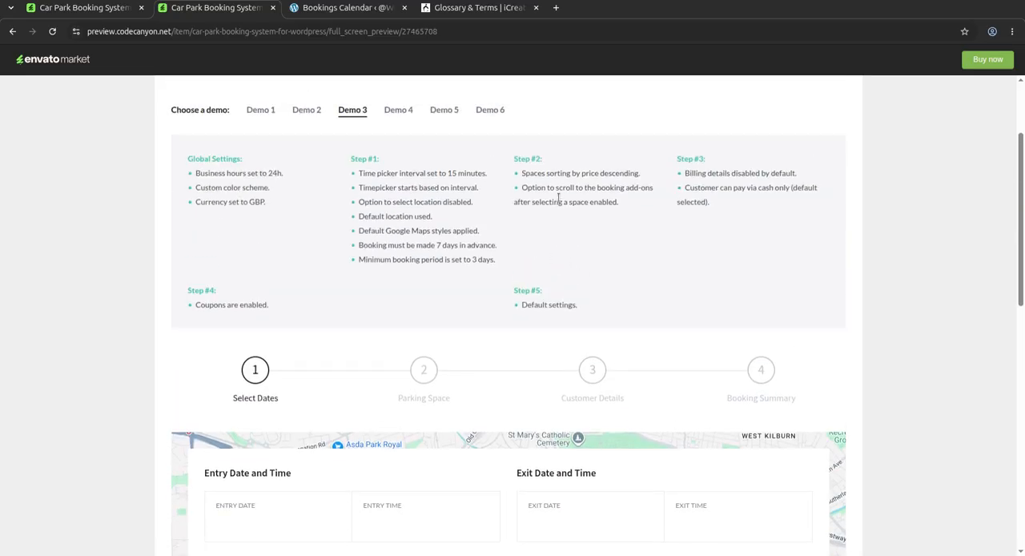
Step: Open Demo 4, Demo 5 and Demo 6 in turn and examine their settings and booking forms
{"action": "left_click", "coordinate": [390, 117]}
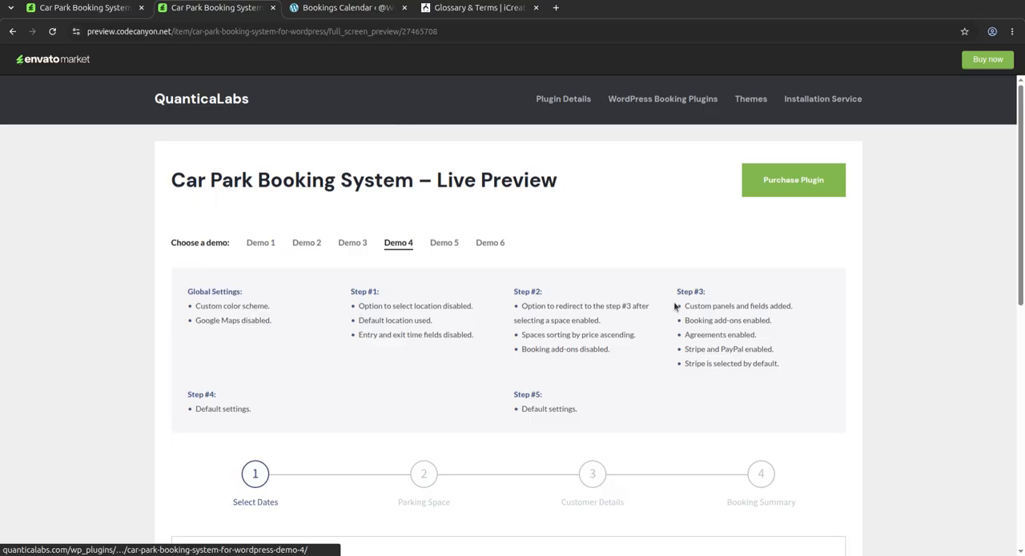
{"action": "scroll", "coordinate": [687, 321], "scroll_direction": "down", "scroll_amount": 3}
{"action": "scroll", "coordinate": [685, 320], "scroll_direction": "up", "scroll_amount": 1}
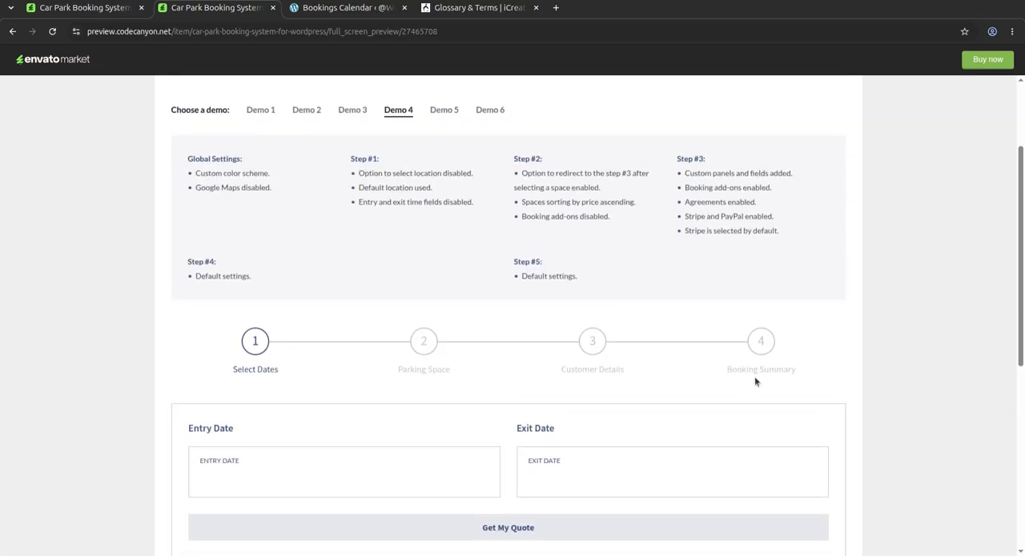
{"action": "left_click", "coordinate": [444, 112]}
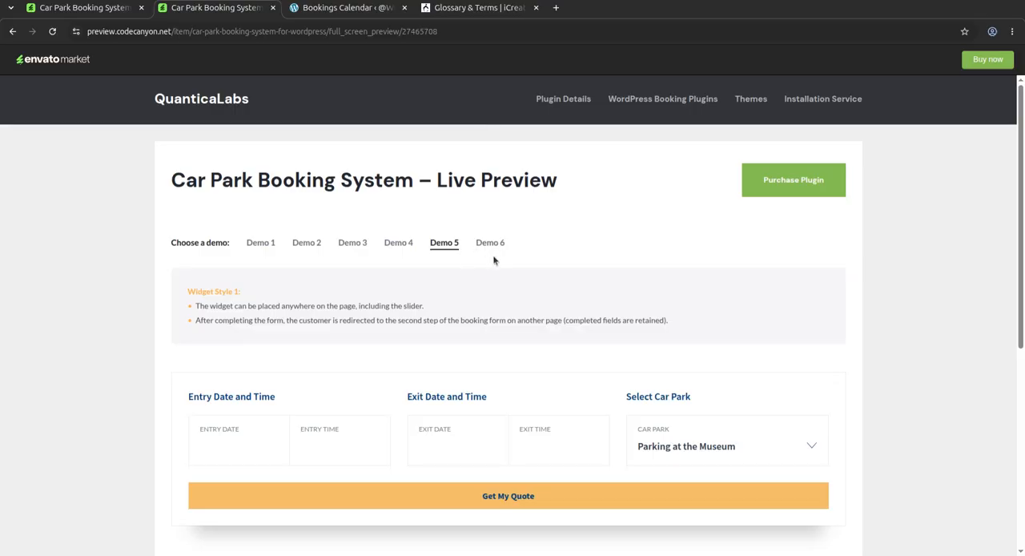
{"action": "left_click", "coordinate": [490, 242]}
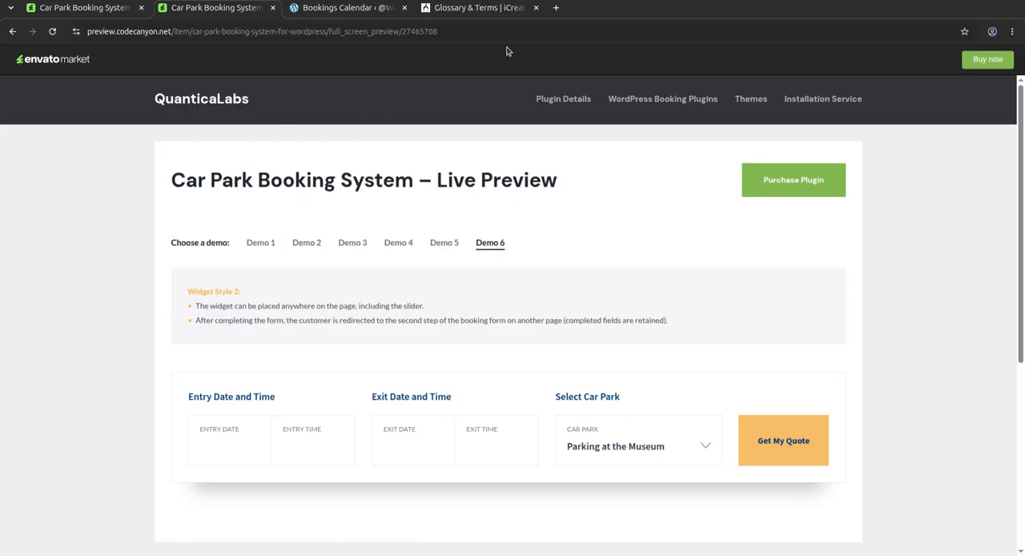
Step: Switch to the WordPress admin and examine the Car Park Booking System calendar for June 2026
{"action": "left_click", "coordinate": [343, 9]}
{"action": "left_click", "coordinate": [42, 297]}
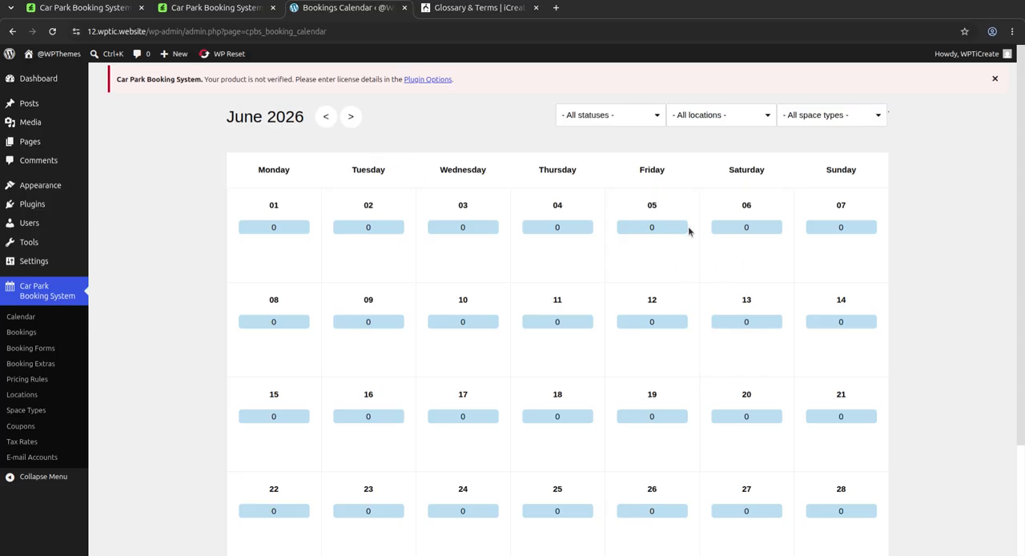
{"action": "scroll", "coordinate": [689, 230], "scroll_direction": "down", "scroll_amount": 1}
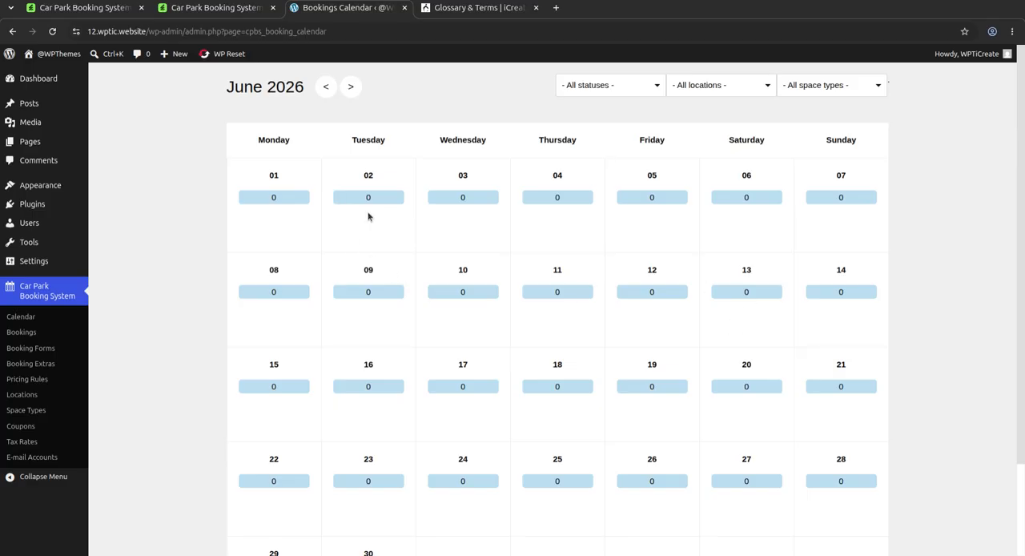
{"action": "scroll", "coordinate": [440, 214], "scroll_direction": "down", "scroll_amount": 3}
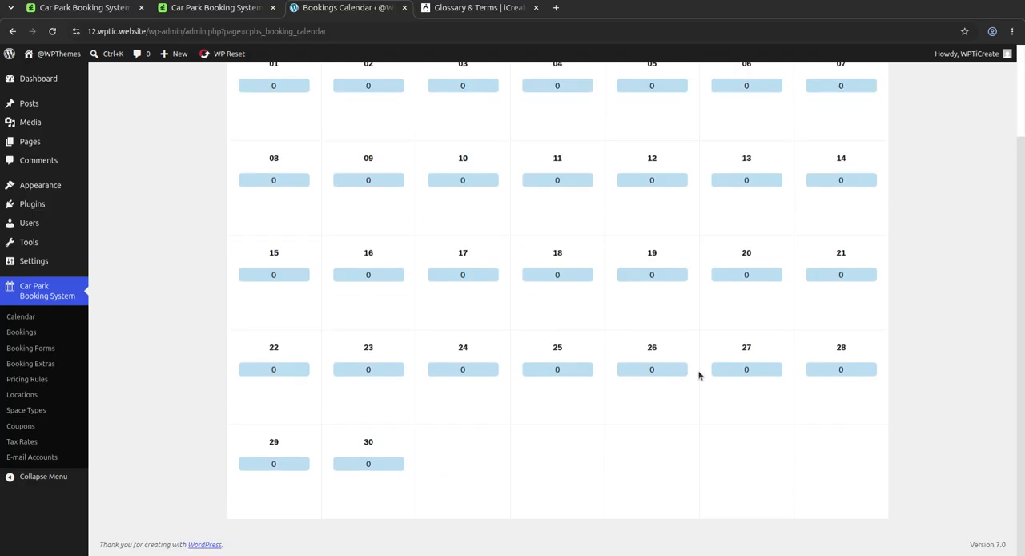
{"action": "scroll", "coordinate": [698, 375], "scroll_direction": "up", "scroll_amount": 3}
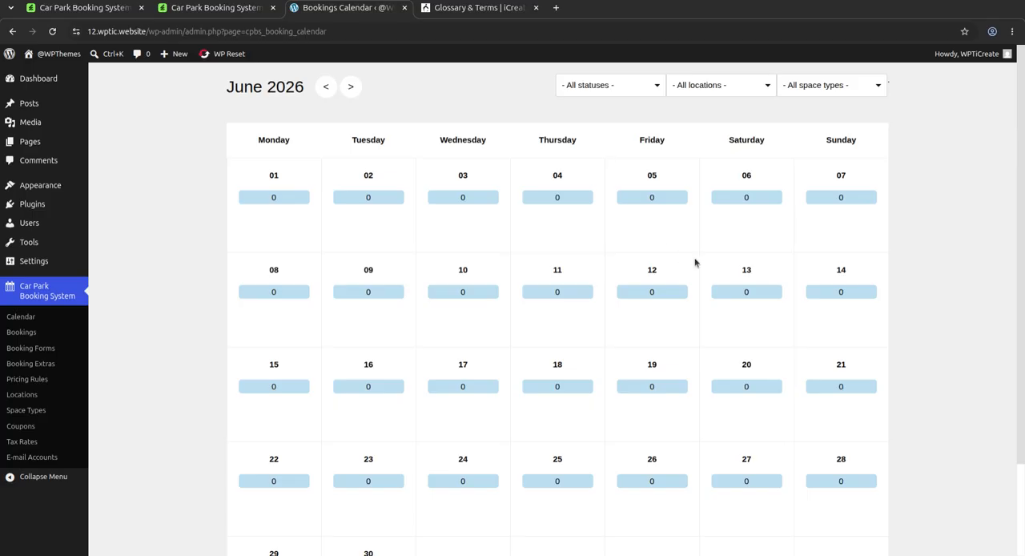
Step: Open the plugin's Bookings list and view the options of the booking status filter
{"action": "left_click", "coordinate": [30, 322]}
{"action": "left_click", "coordinate": [28, 335]}
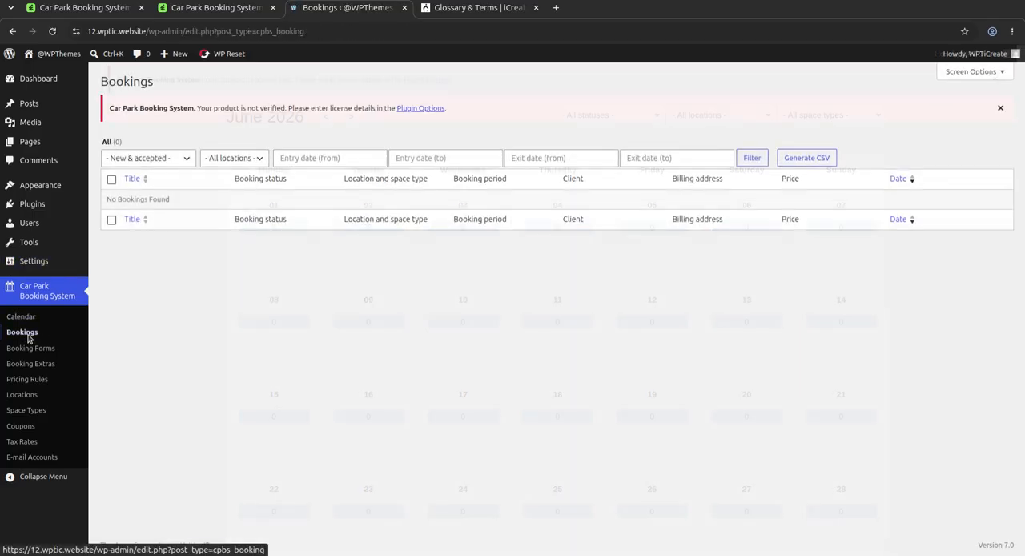
{"action": "left_click", "coordinate": [142, 159]}
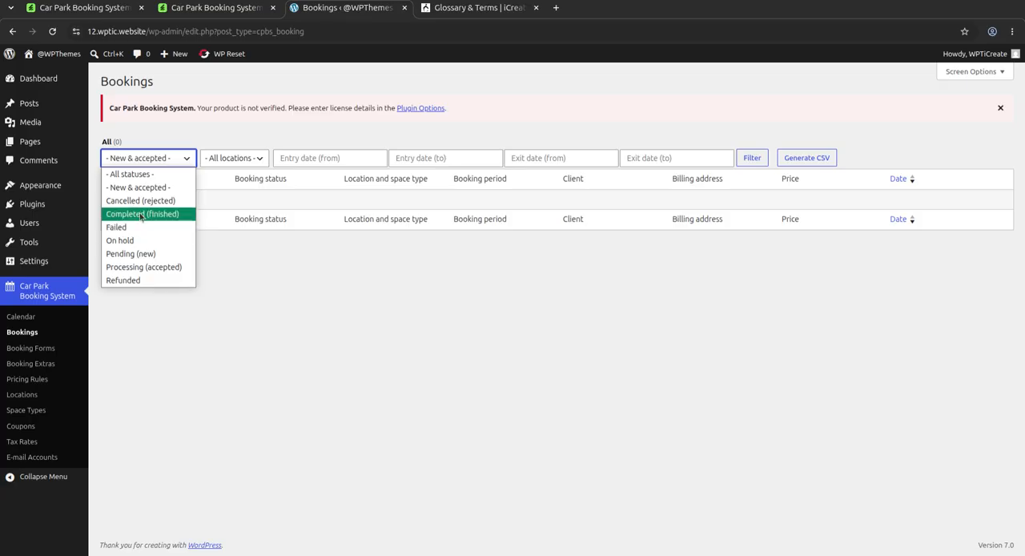
{"action": "left_click", "coordinate": [311, 204]}
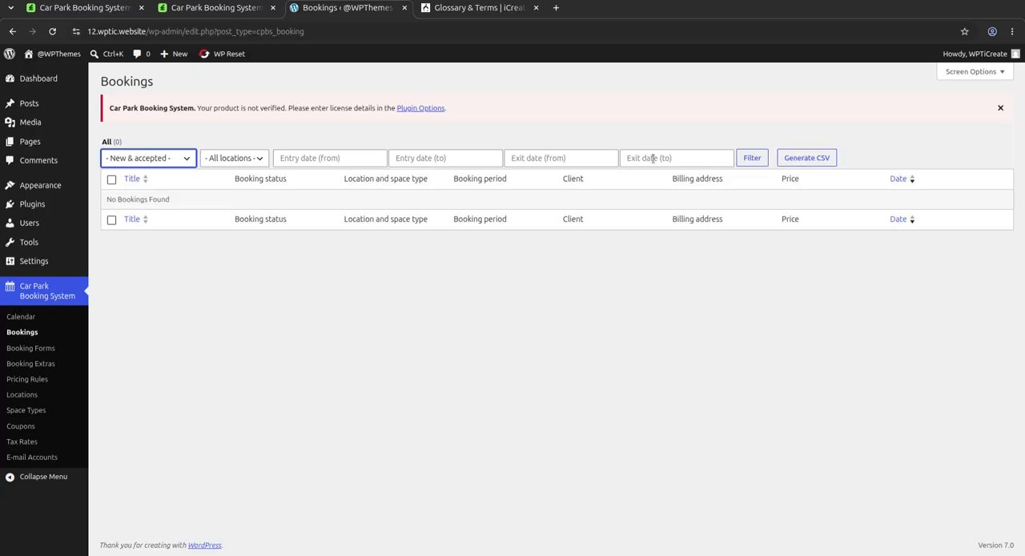
Step: Start a new booking form and examine its general settings from the form ID and default booking status through WooCommerce account and coupons
{"action": "left_click", "coordinate": [29, 349]}
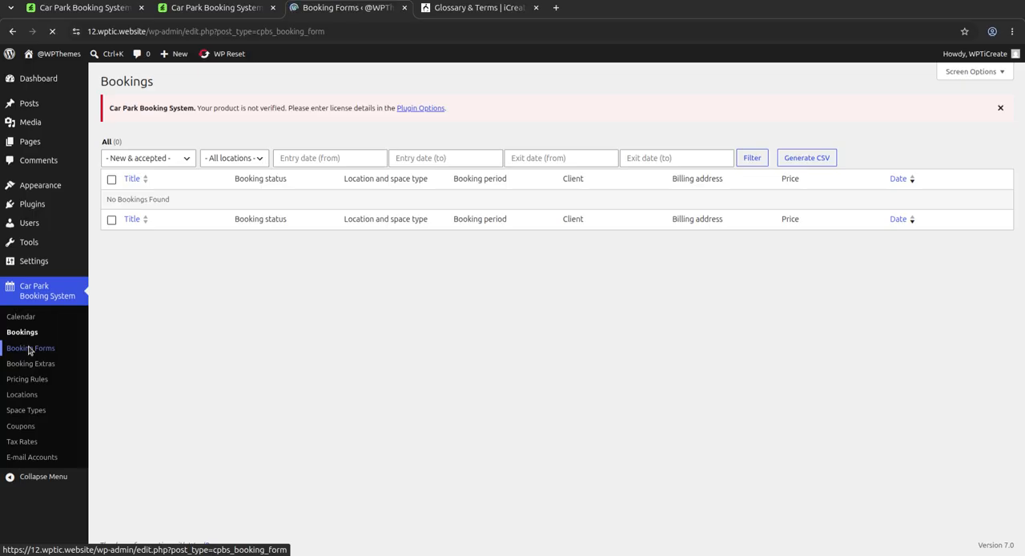
{"action": "left_click", "coordinate": [238, 83]}
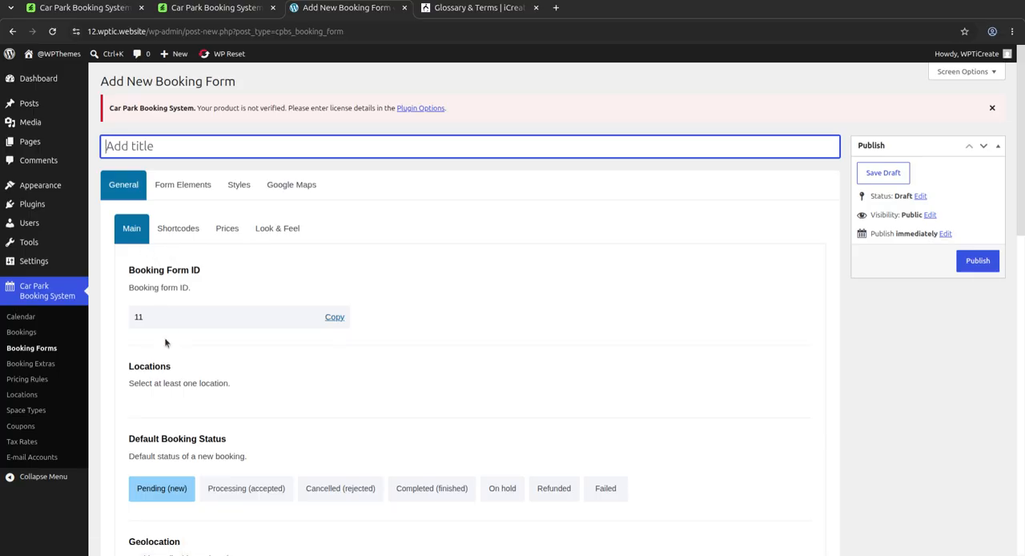
{"action": "scroll", "coordinate": [284, 337], "scroll_direction": "down", "scroll_amount": 3}
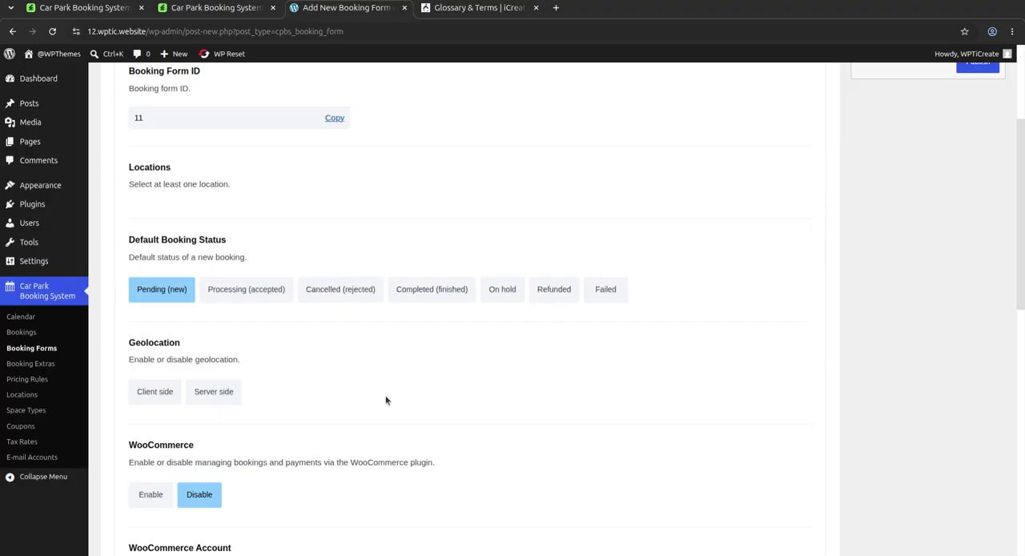
{"action": "scroll", "coordinate": [385, 400], "scroll_direction": "down", "scroll_amount": 3}
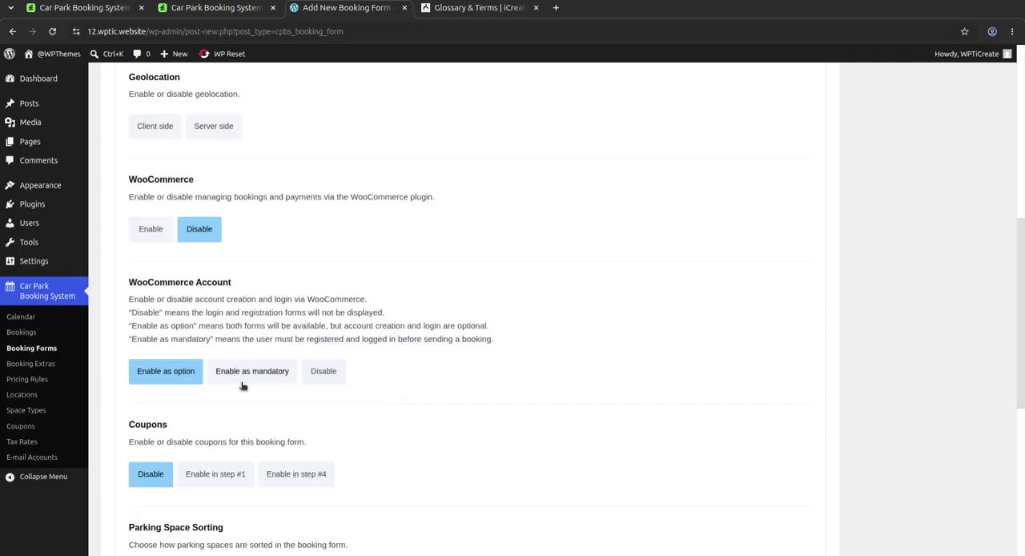
{"action": "scroll", "coordinate": [242, 384], "scroll_direction": "down", "scroll_amount": 3}
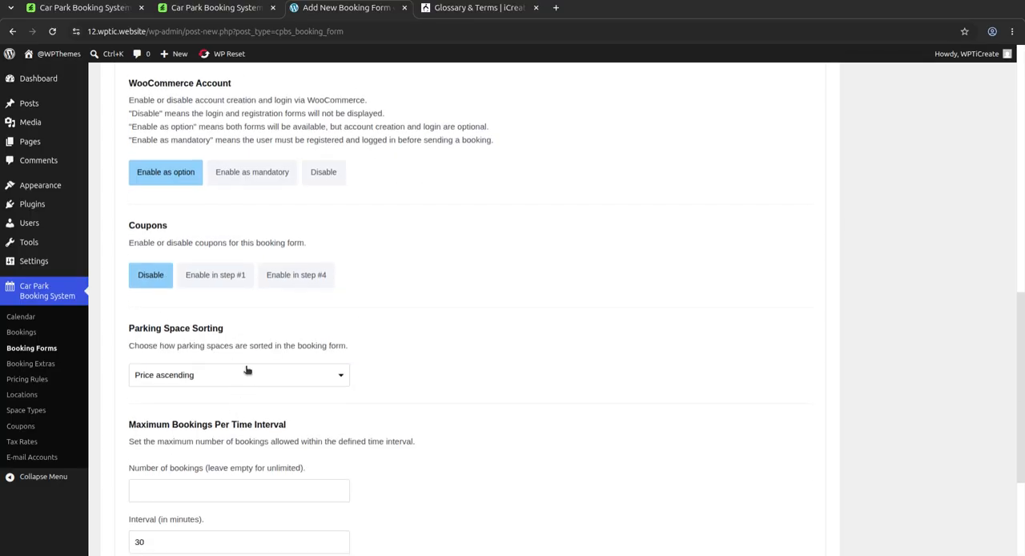
Step: View the Parking Space Sorting options and examine the maximum bookings per interval and full-day rounding settings
{"action": "left_click", "coordinate": [245, 373]}
{"action": "left_click", "coordinate": [245, 376]}
{"action": "left_click", "coordinate": [251, 378]}
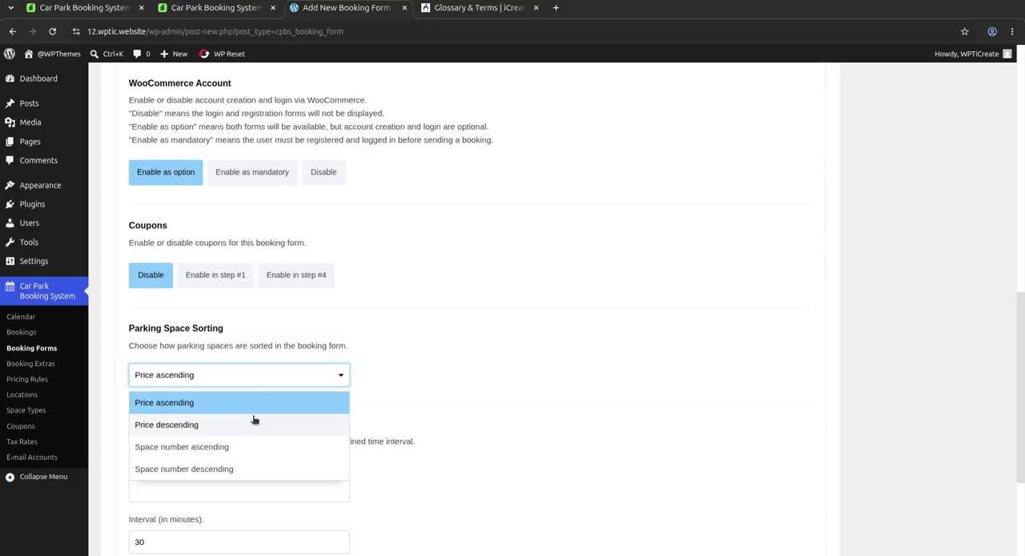
{"action": "left_click", "coordinate": [504, 326]}
{"action": "scroll", "coordinate": [473, 328], "scroll_direction": "down", "scroll_amount": 2}
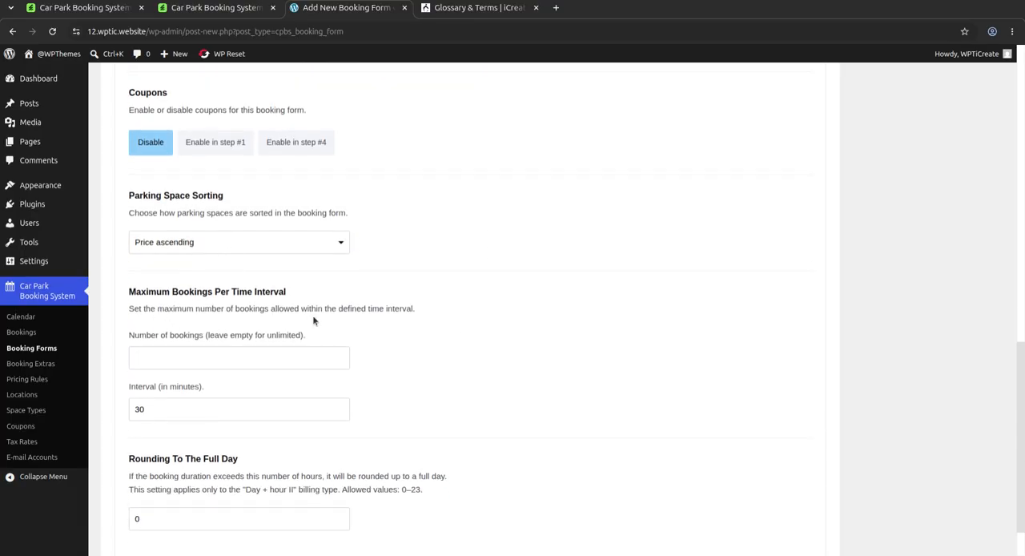
Step: Open the booking form's Form Elements settings and examine the panels, fields and agreements tables
{"action": "scroll", "coordinate": [243, 440], "scroll_direction": "up", "scroll_amount": 11}
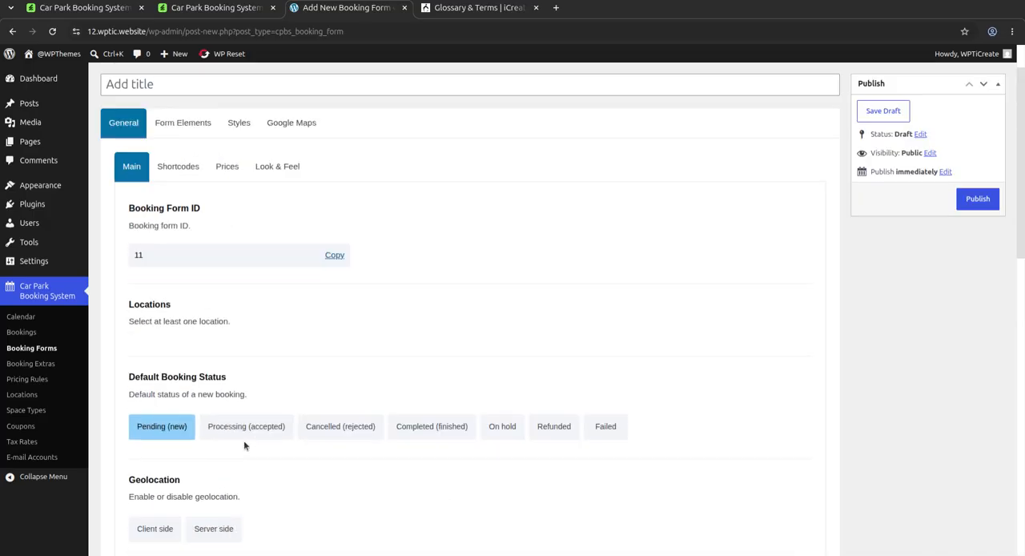
{"action": "left_click", "coordinate": [183, 126]}
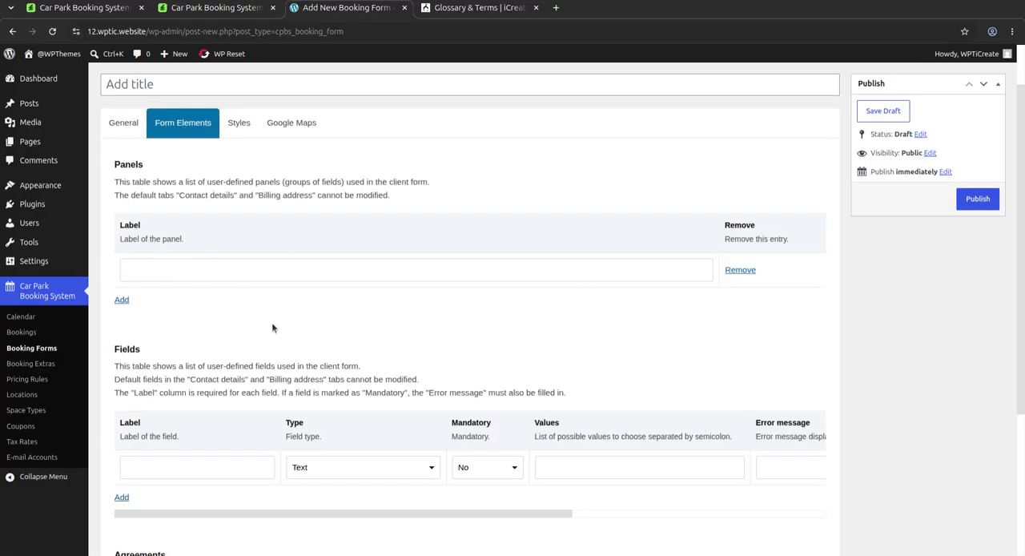
{"action": "scroll", "coordinate": [256, 344], "scroll_direction": "down", "scroll_amount": 3}
{"action": "scroll", "coordinate": [417, 369], "scroll_direction": "down", "scroll_amount": 2}
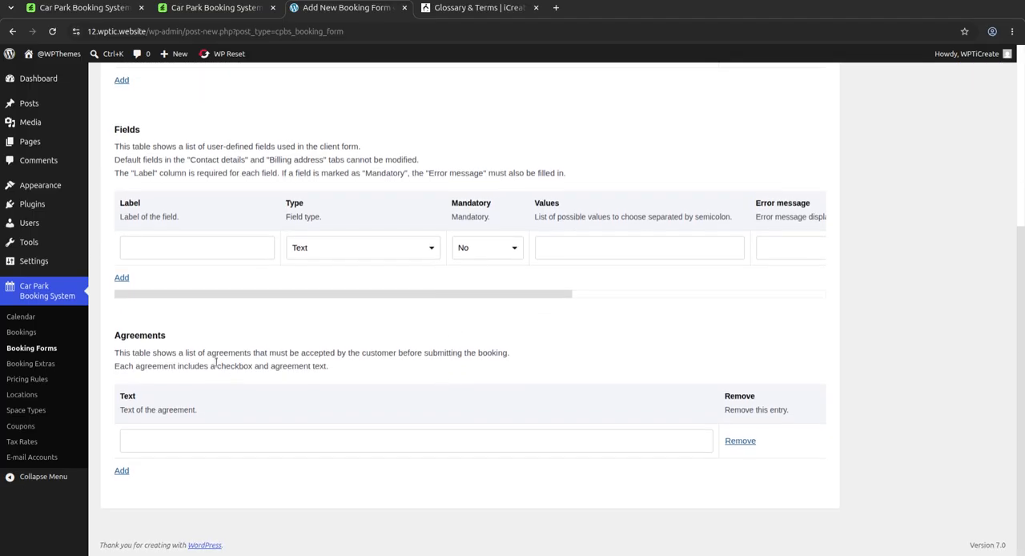
Step: Open the booking form's Styles settings, examine the color groups and compare them with the live preview of Demo 6
{"action": "scroll", "coordinate": [239, 370], "scroll_direction": "up", "scroll_amount": 5}
{"action": "left_click", "coordinate": [240, 184]}
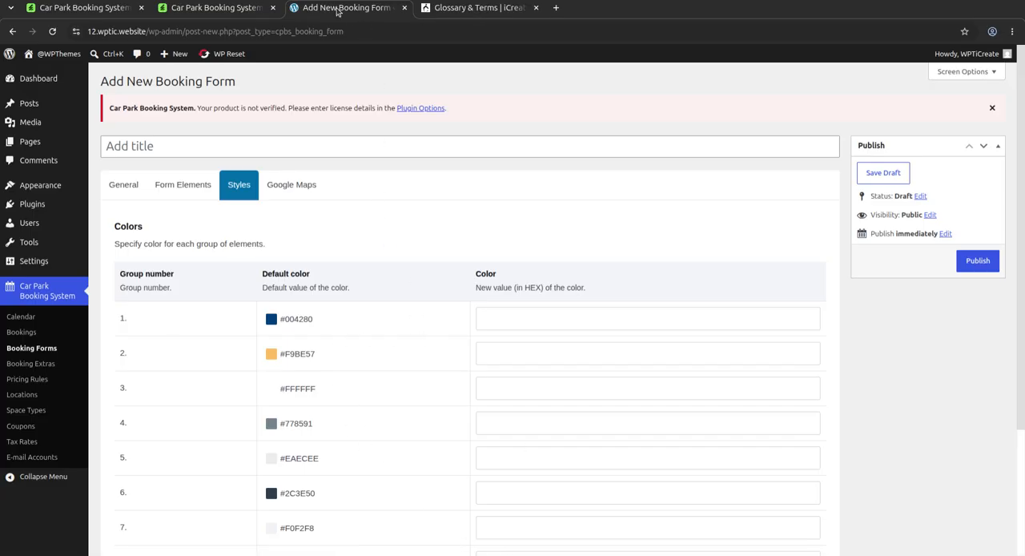
{"action": "left_click", "coordinate": [230, 15]}
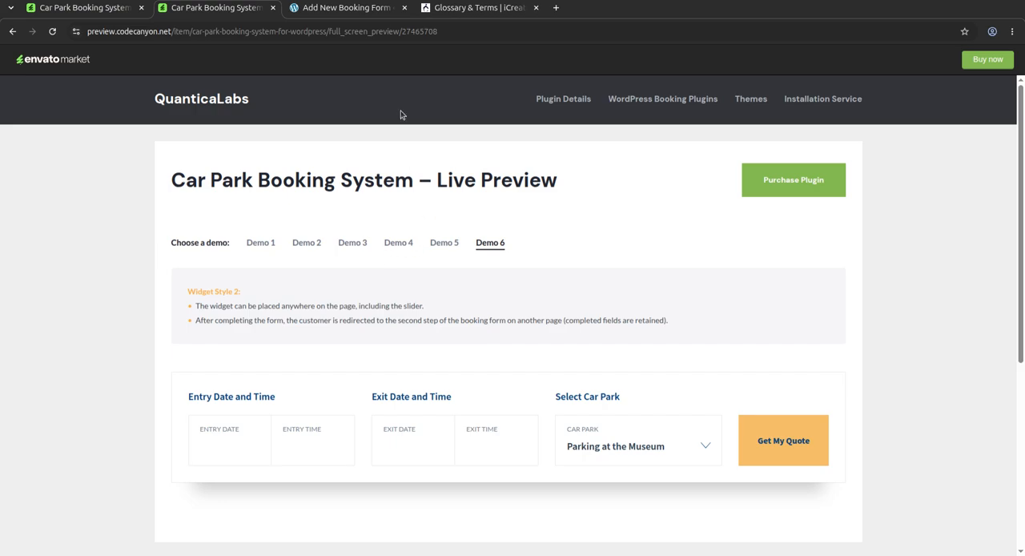
{"action": "left_click", "coordinate": [353, 14]}
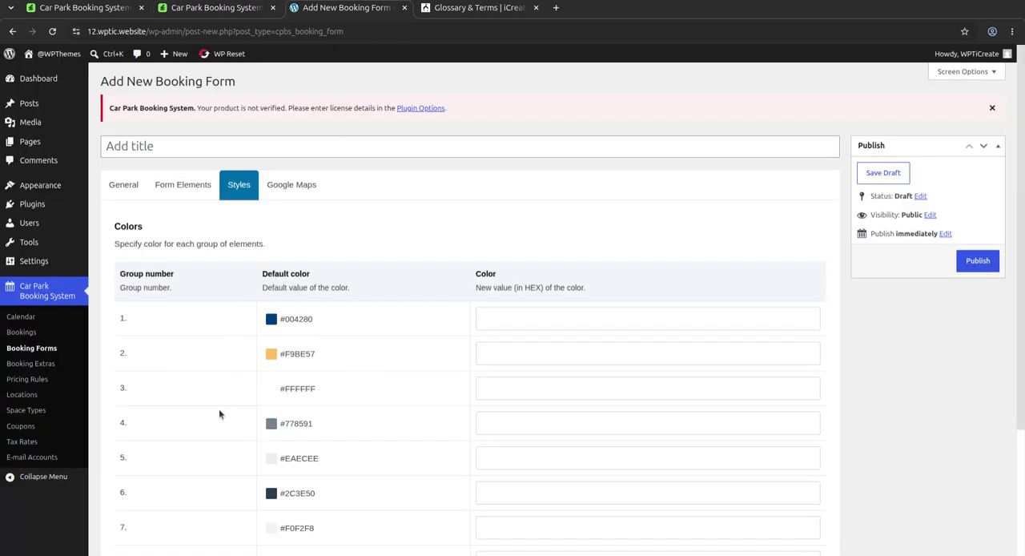
Step: View the booking form's Google Maps settings and examine its booking form and horizontal widget shortcodes
{"action": "left_click", "coordinate": [282, 189]}
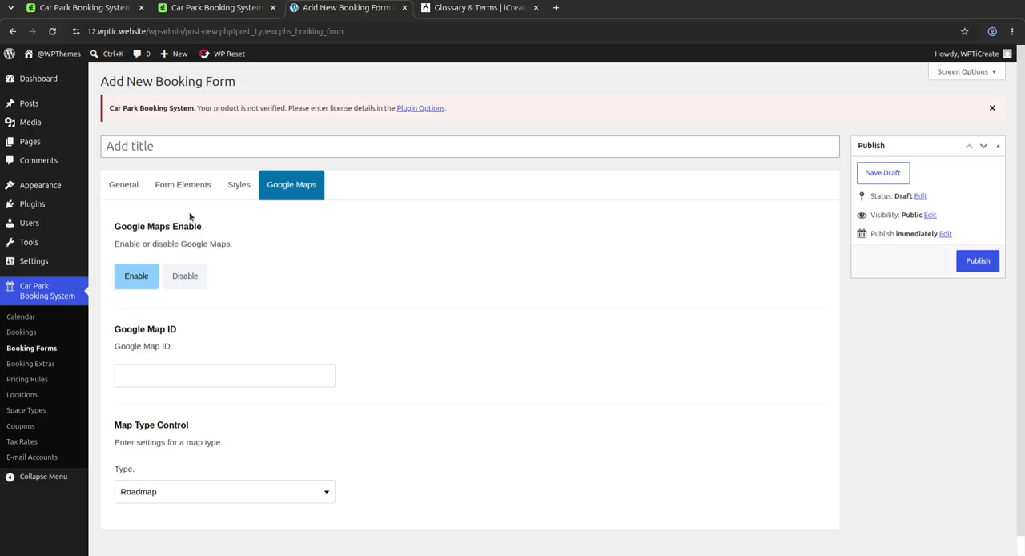
{"action": "left_click", "coordinate": [131, 190]}
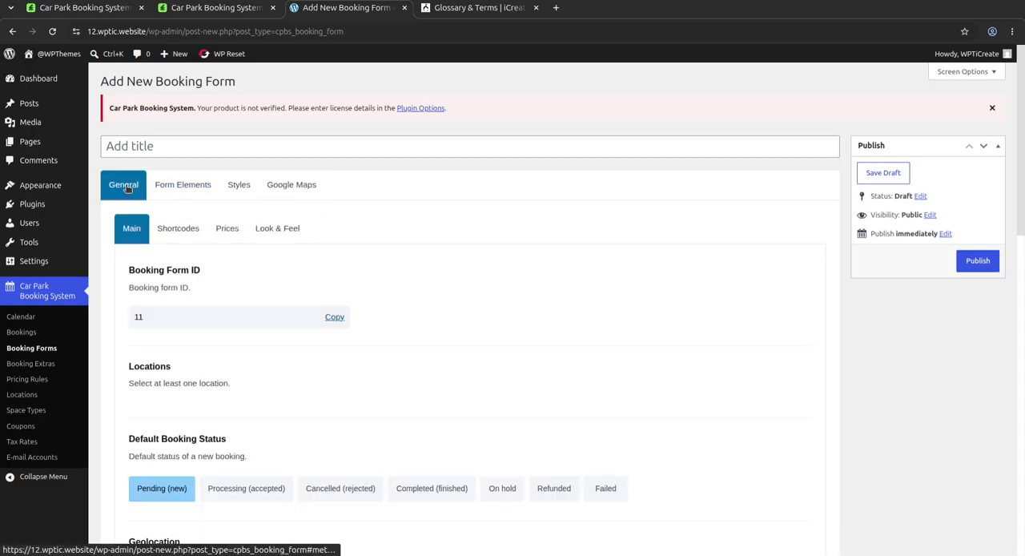
{"action": "left_click", "coordinate": [179, 232]}
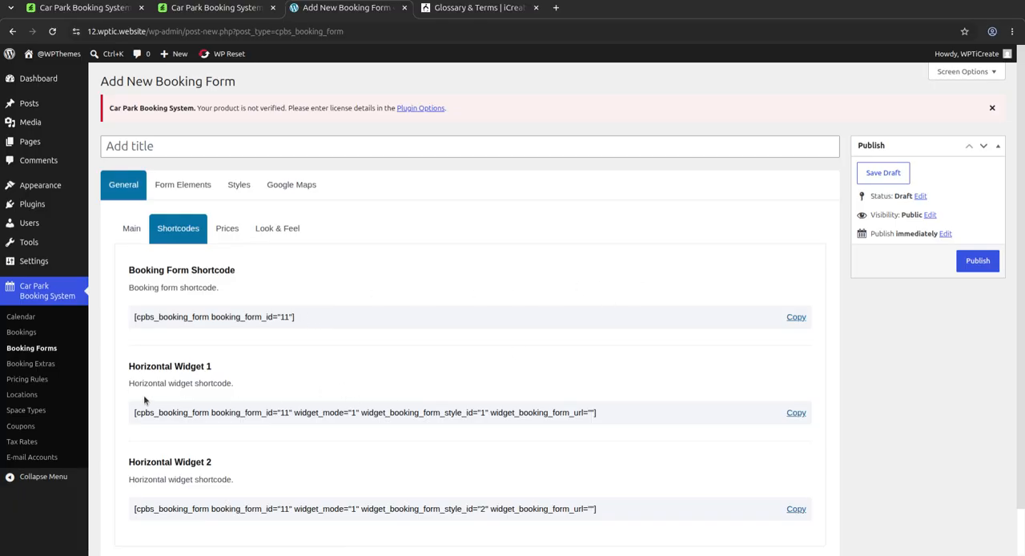
{"action": "scroll", "coordinate": [259, 439], "scroll_direction": "down", "scroll_amount": 1}
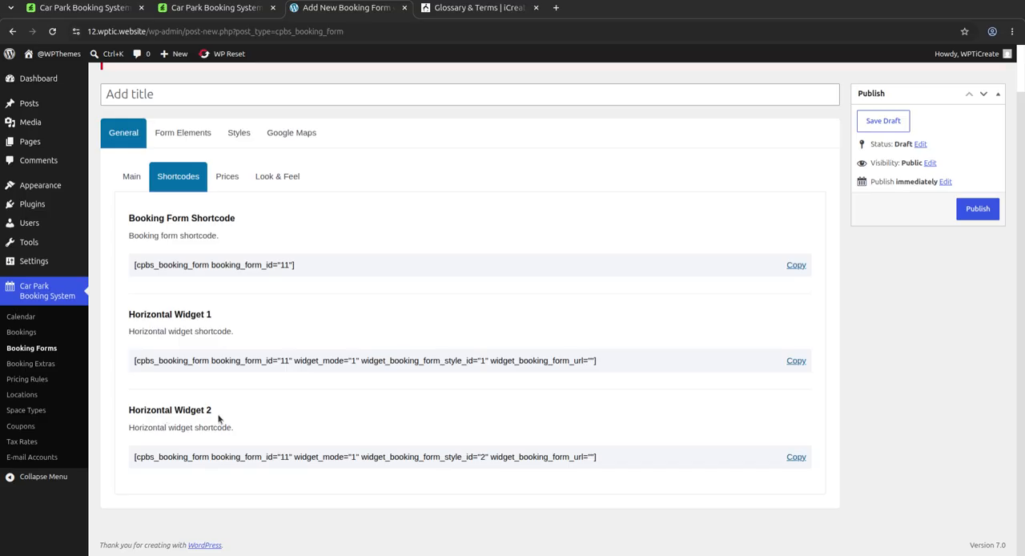
Step: Examine the booking form's price settings: the currency list, minimum order value, hidden fees and net price display
{"action": "left_click", "coordinate": [229, 178]}
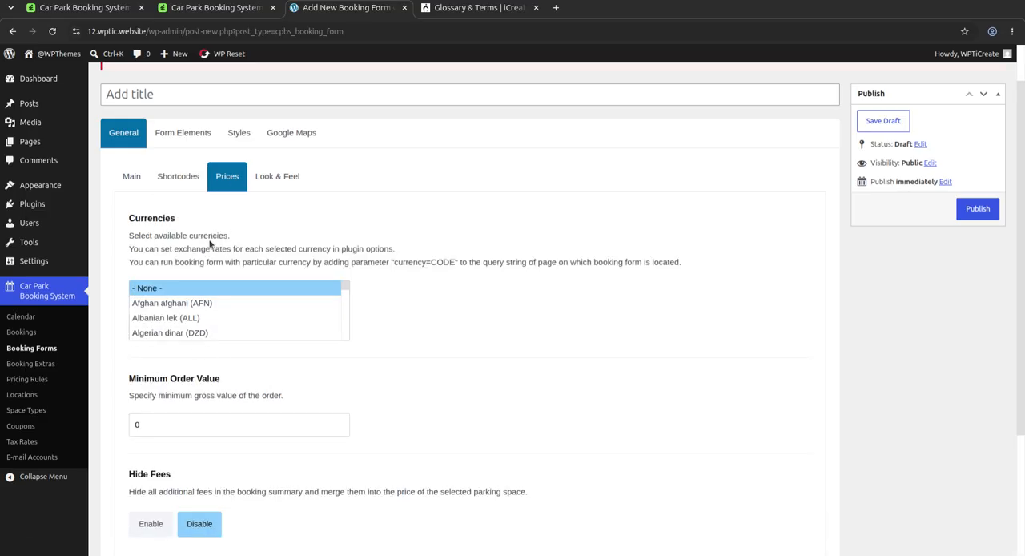
{"action": "scroll", "coordinate": [201, 320], "scroll_direction": "down", "scroll_amount": 4}
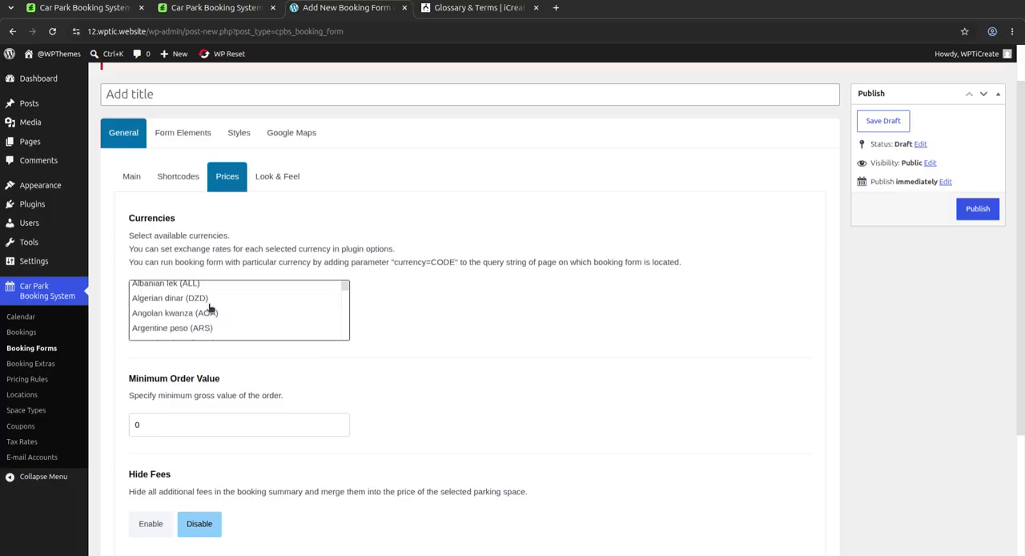
{"action": "scroll", "coordinate": [214, 313], "scroll_direction": "down", "scroll_amount": 10}
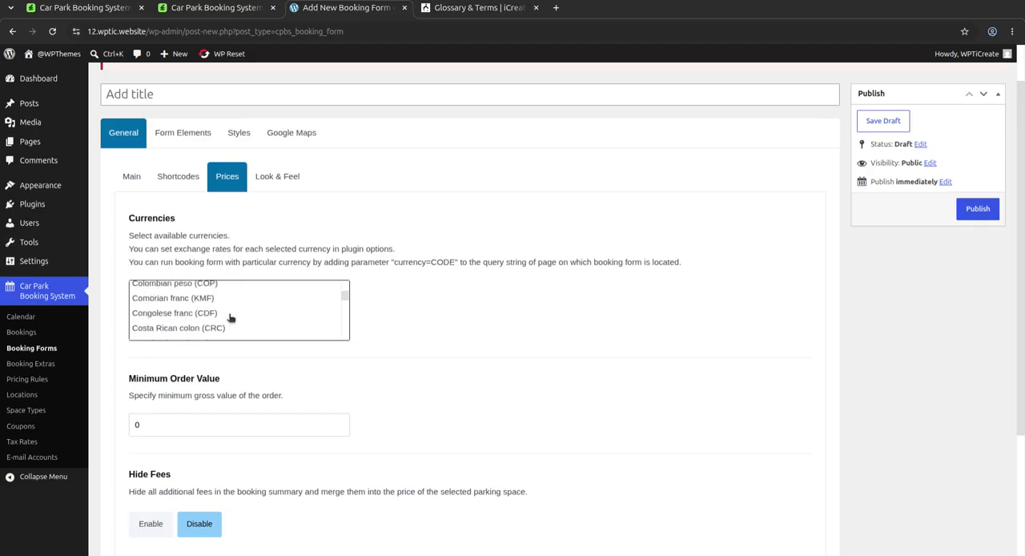
{"action": "scroll", "coordinate": [474, 366], "scroll_direction": "down", "scroll_amount": 2}
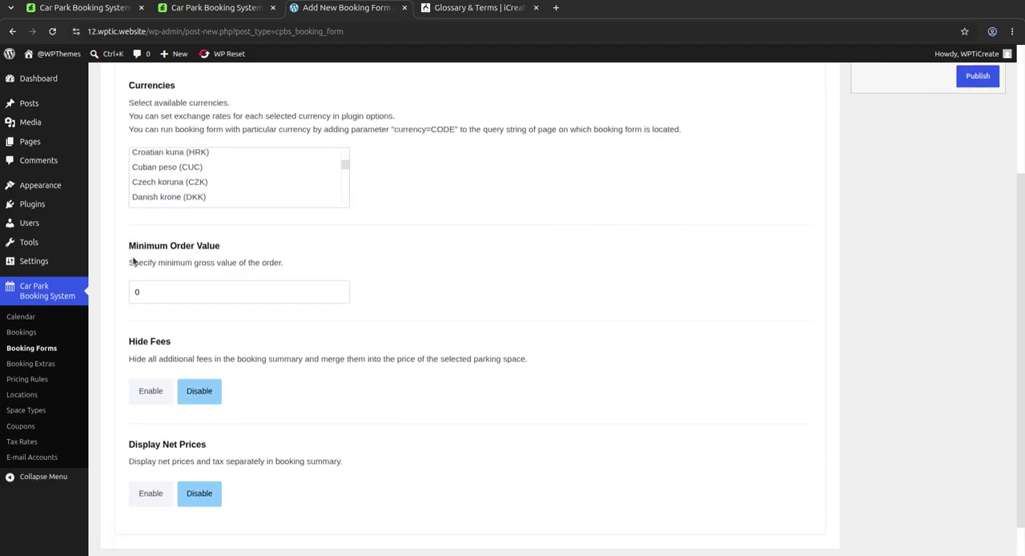
{"action": "left_click_drag", "start_coordinate": [137, 246], "coordinate": [220, 246]}
{"action": "scroll", "coordinate": [335, 350], "scroll_direction": "down", "scroll_amount": 1}
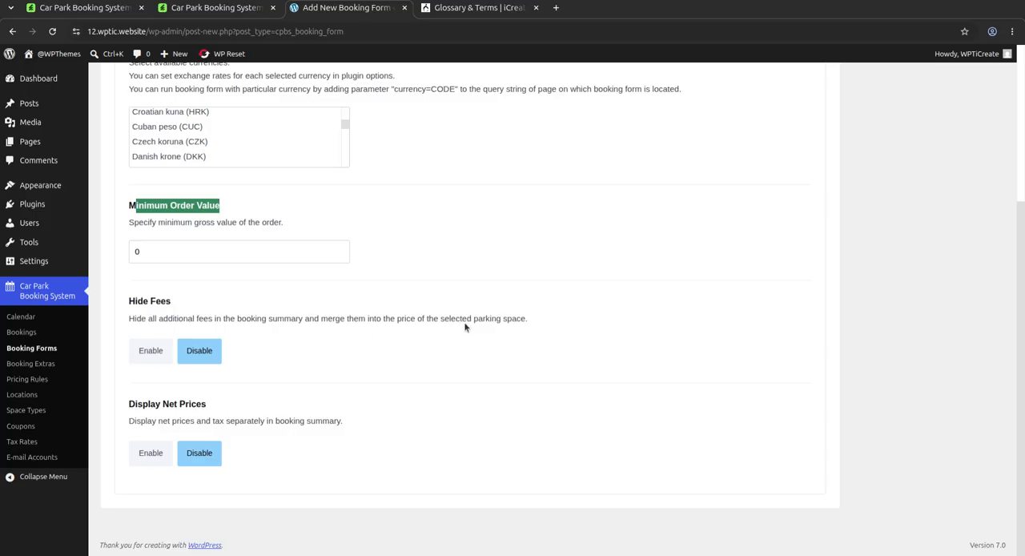
{"action": "left_click_drag", "start_coordinate": [534, 321], "coordinate": [129, 319]}
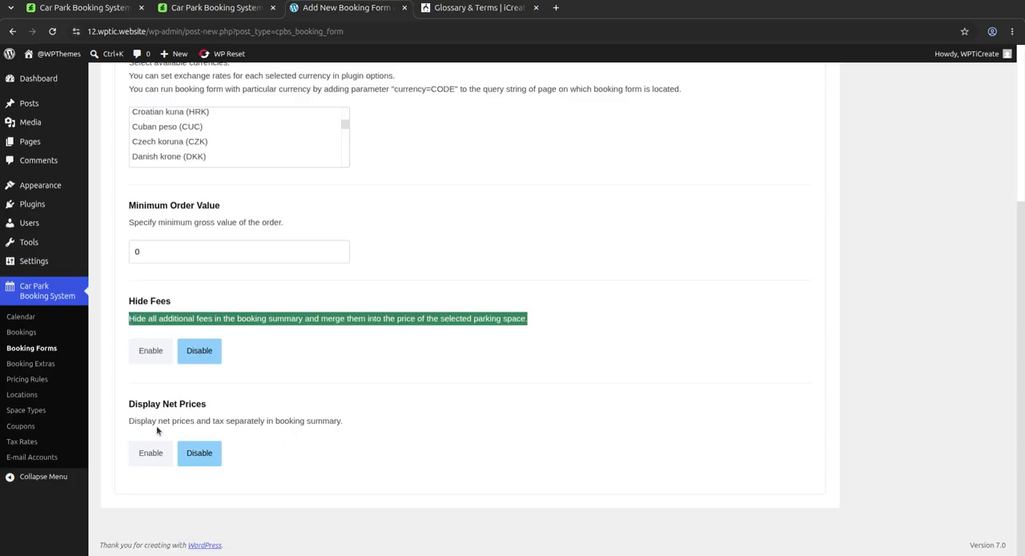
Step: Open the Look & Feel settings and examine the main and per-step options through the Step #5 "Thank You" page
{"action": "scroll", "coordinate": [237, 294], "scroll_direction": "up", "scroll_amount": 3}
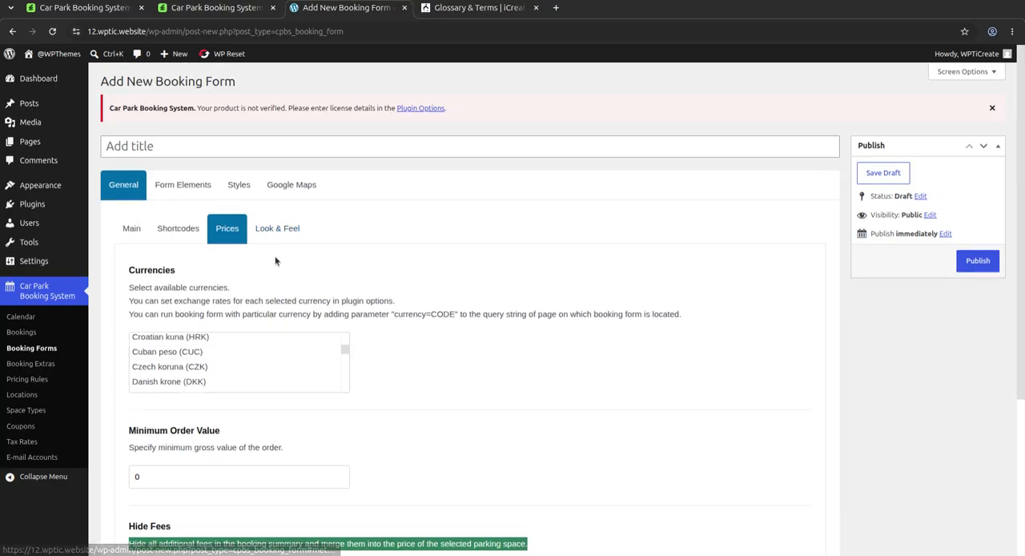
{"action": "left_click", "coordinate": [273, 234]}
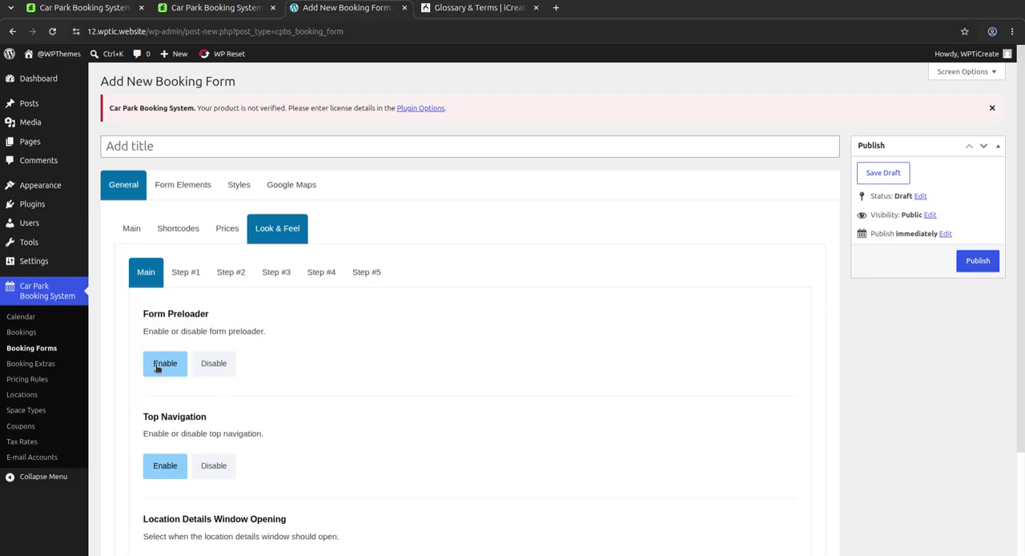
{"action": "left_click", "coordinate": [186, 274]}
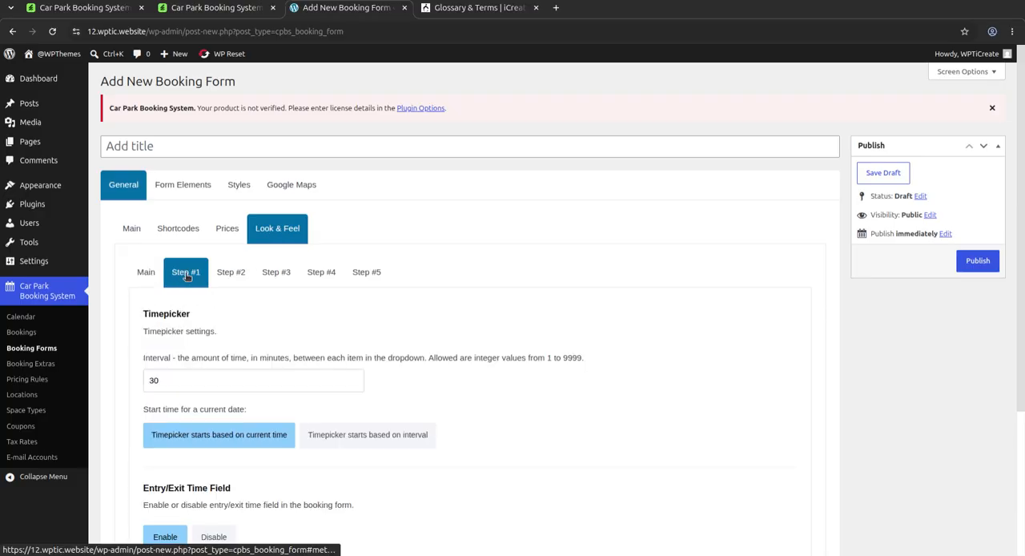
{"action": "left_click", "coordinate": [230, 275]}
{"action": "left_click", "coordinate": [279, 275]}
{"action": "left_click", "coordinate": [361, 274]}
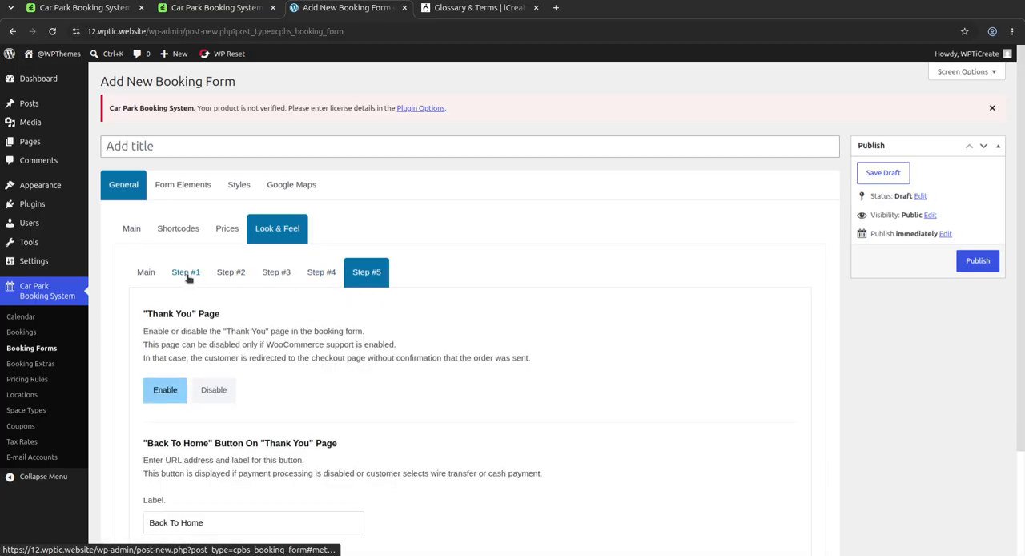
{"action": "scroll", "coordinate": [270, 480], "scroll_direction": "down", "scroll_amount": 3}
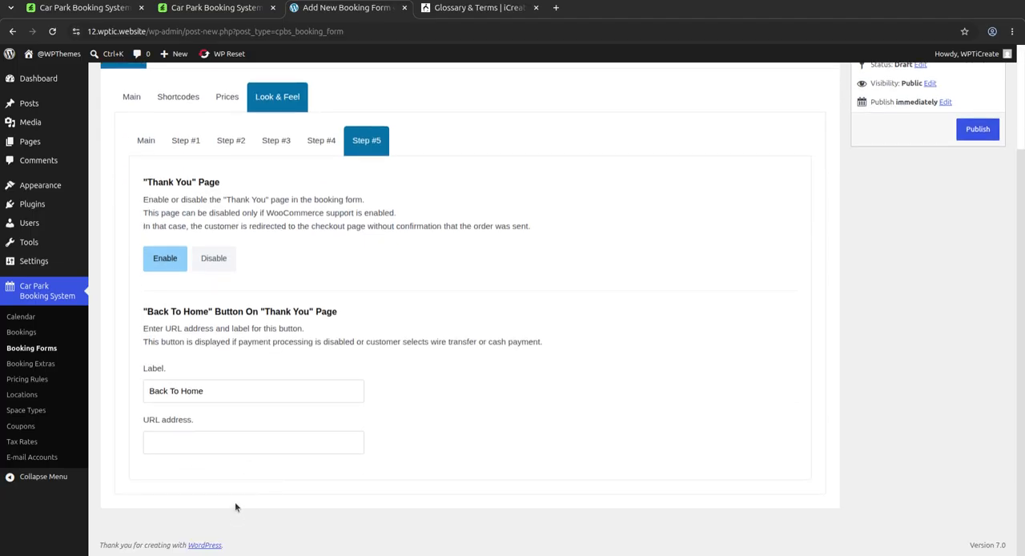
Step: Start a new booking add-on under Booking Extras and examine its description and quantity settings
{"action": "left_click", "coordinate": [26, 368]}
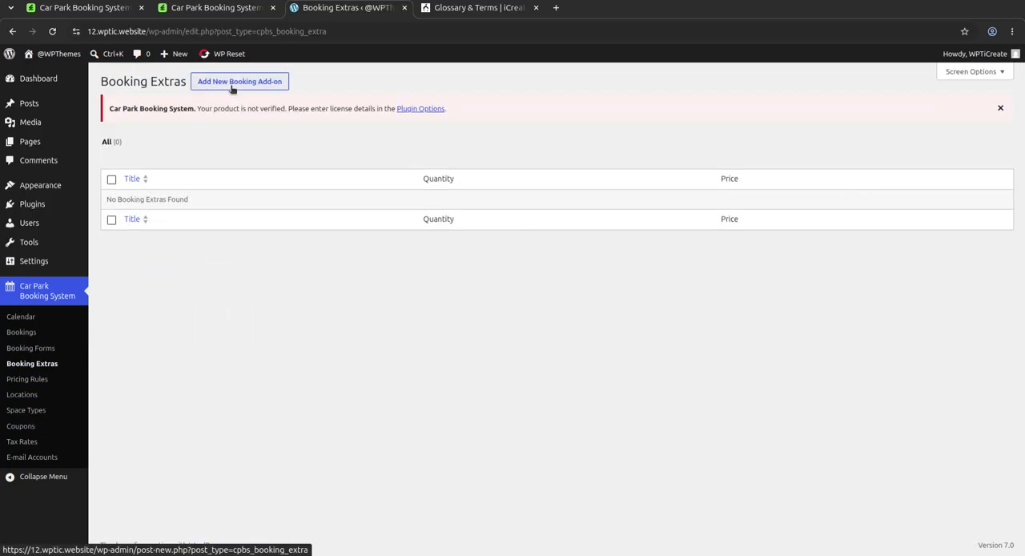
{"action": "left_click", "coordinate": [237, 83]}
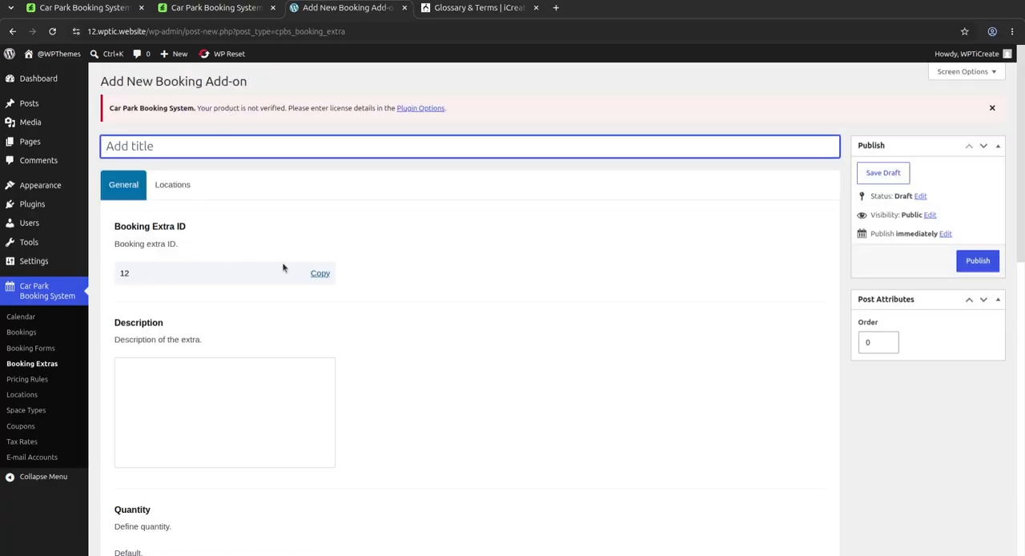
{"action": "scroll", "coordinate": [336, 334], "scroll_direction": "down", "scroll_amount": 3}
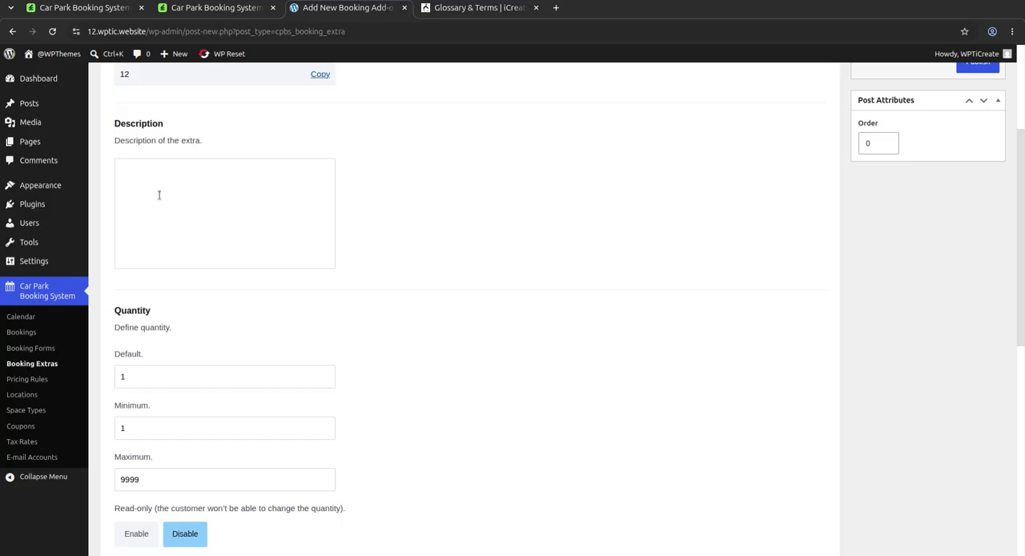
Step: Start a new pricing rule and examine its conditions, price source type and net prices table
{"action": "left_click", "coordinate": [29, 379]}
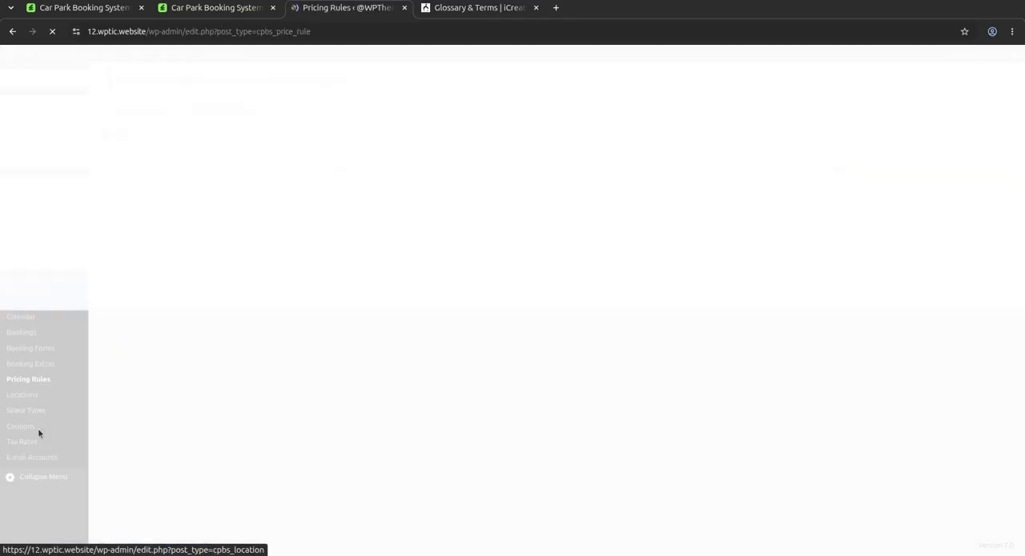
{"action": "left_click", "coordinate": [222, 82]}
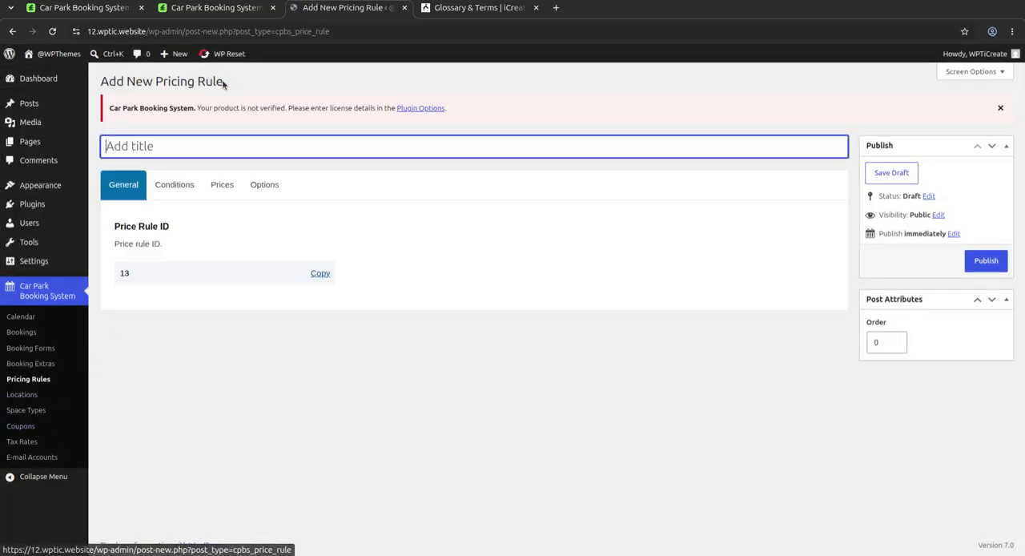
{"action": "left_click", "coordinate": [160, 190]}
{"action": "left_click", "coordinate": [220, 189]}
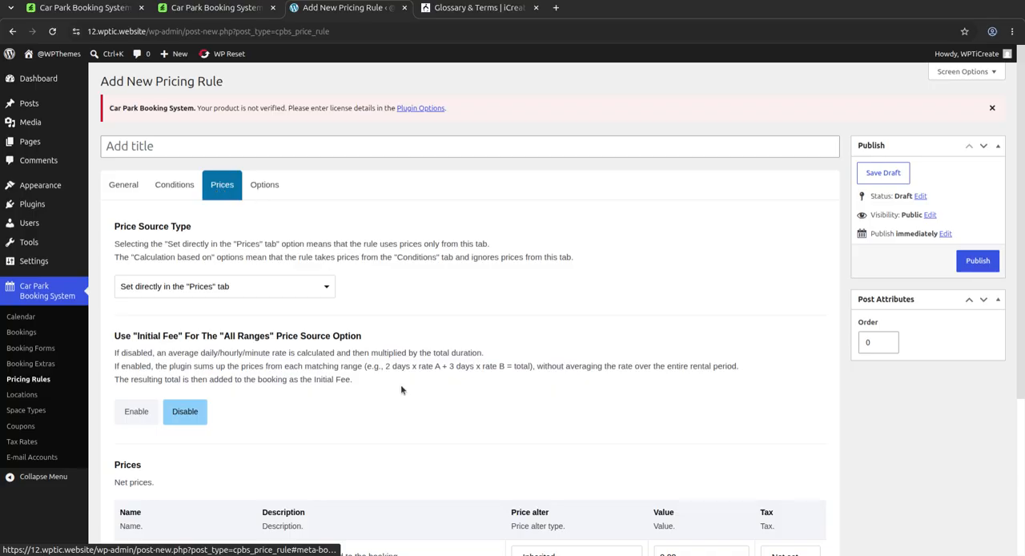
{"action": "scroll", "coordinate": [402, 390], "scroll_direction": "down", "scroll_amount": 3}
{"action": "scroll", "coordinate": [402, 389], "scroll_direction": "up", "scroll_amount": 5}
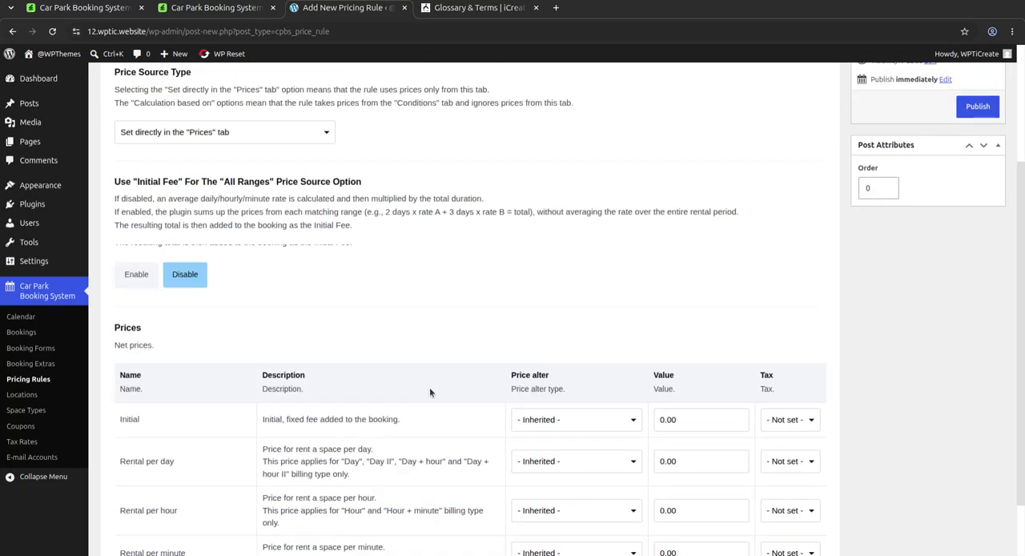
Step: View the pricing rule's next rule processing option and start a new location under Locations
{"action": "left_click", "coordinate": [251, 197]}
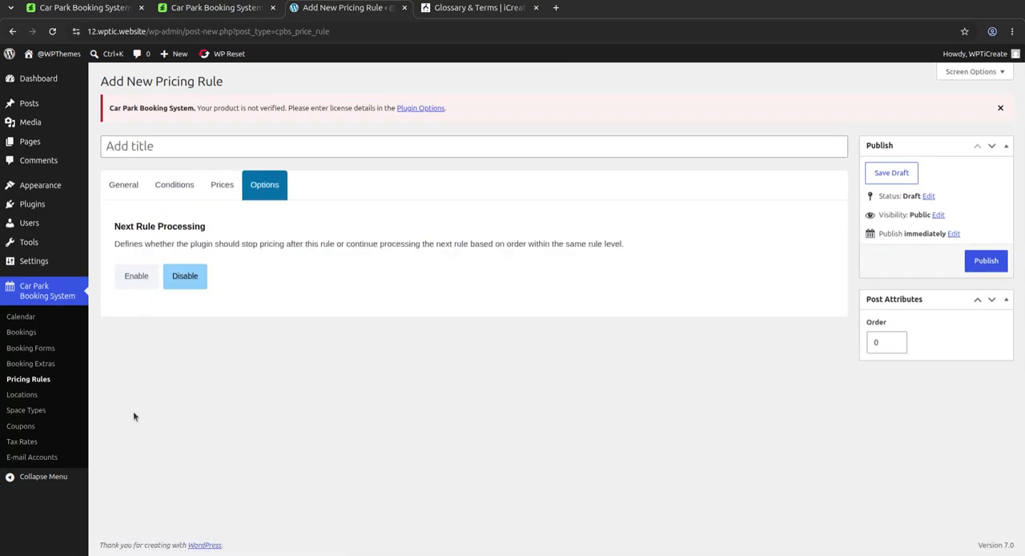
{"action": "left_click", "coordinate": [25, 409]}
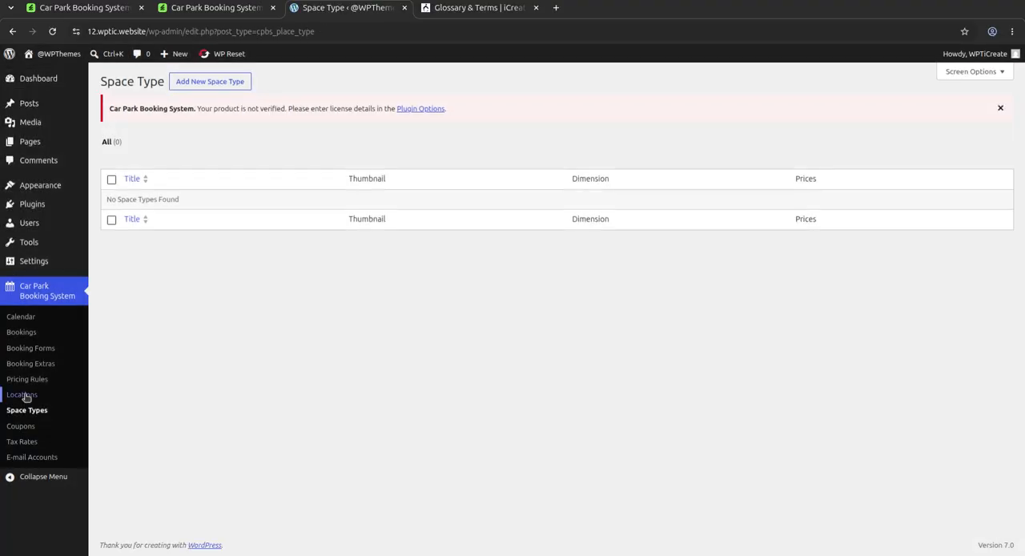
{"action": "left_click", "coordinate": [23, 395]}
{"action": "left_click", "coordinate": [195, 86]}
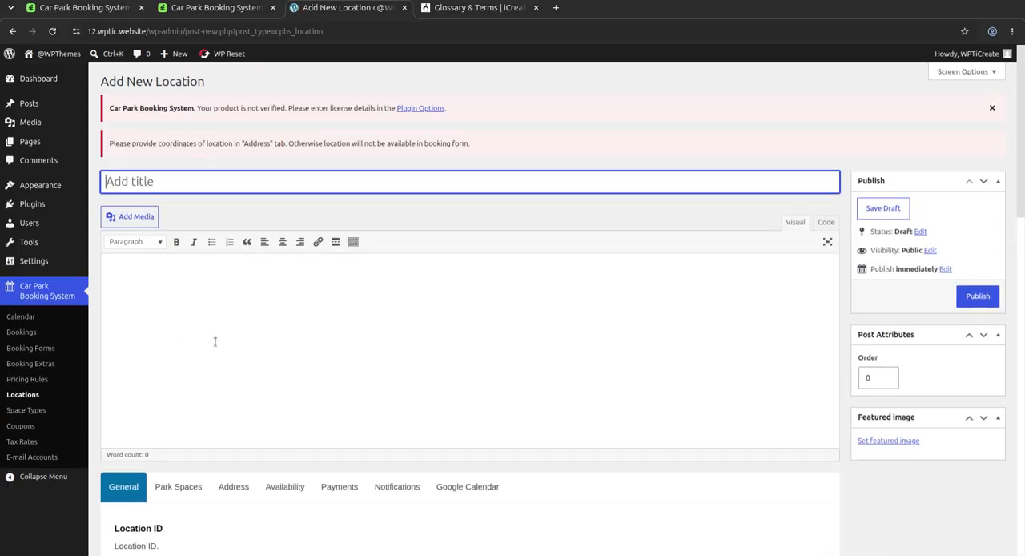
{"action": "scroll", "coordinate": [183, 438], "scroll_direction": "down", "scroll_amount": 3}
{"action": "scroll", "coordinate": [170, 387], "scroll_direction": "down", "scroll_amount": 3}
Step: Examine the new location's Park Spaces, Address, Availability, Payments, Notifications and Google Calendar settings
{"action": "left_click", "coordinate": [173, 229]}
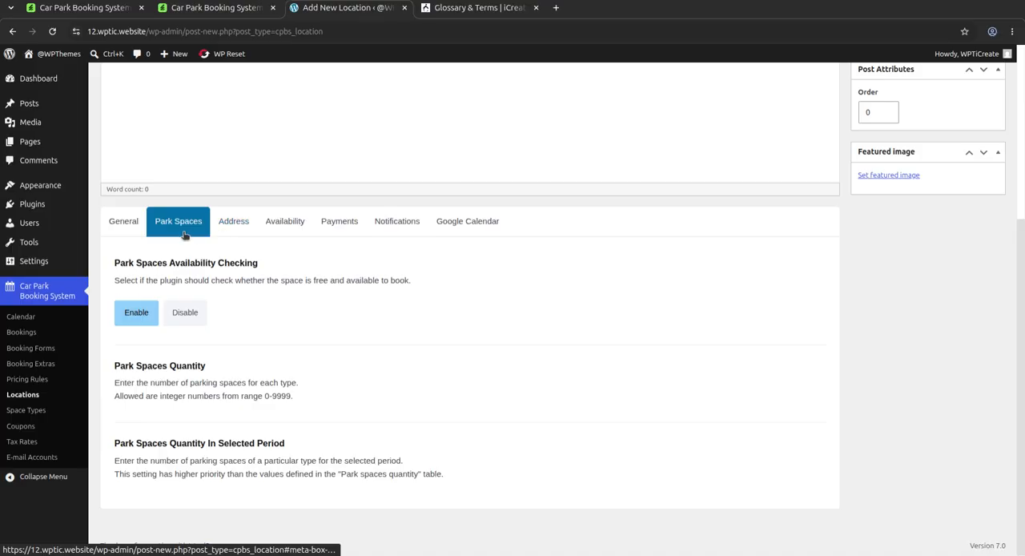
{"action": "left_click", "coordinate": [235, 224]}
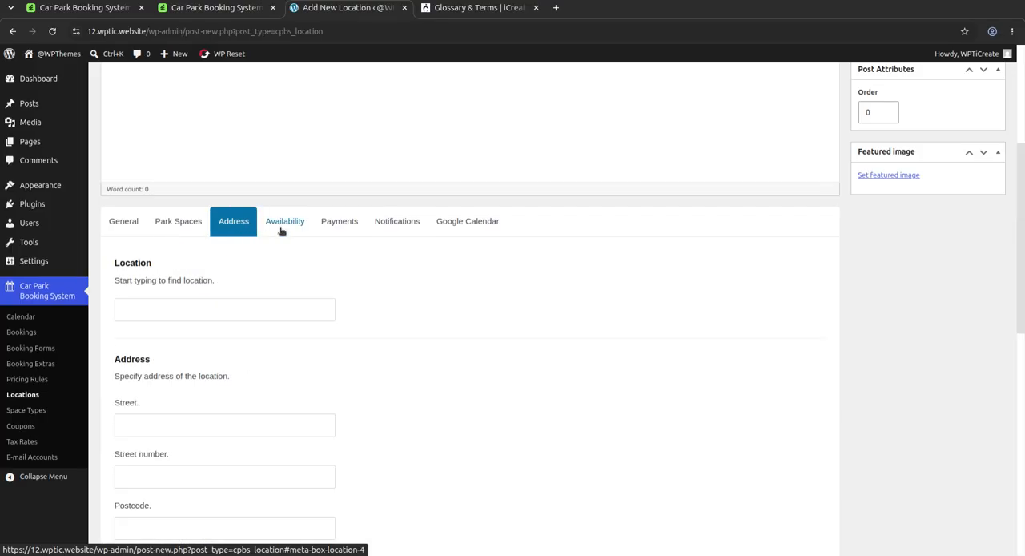
{"action": "left_click", "coordinate": [282, 230]}
{"action": "left_click", "coordinate": [339, 224]}
{"action": "left_click", "coordinate": [396, 228]}
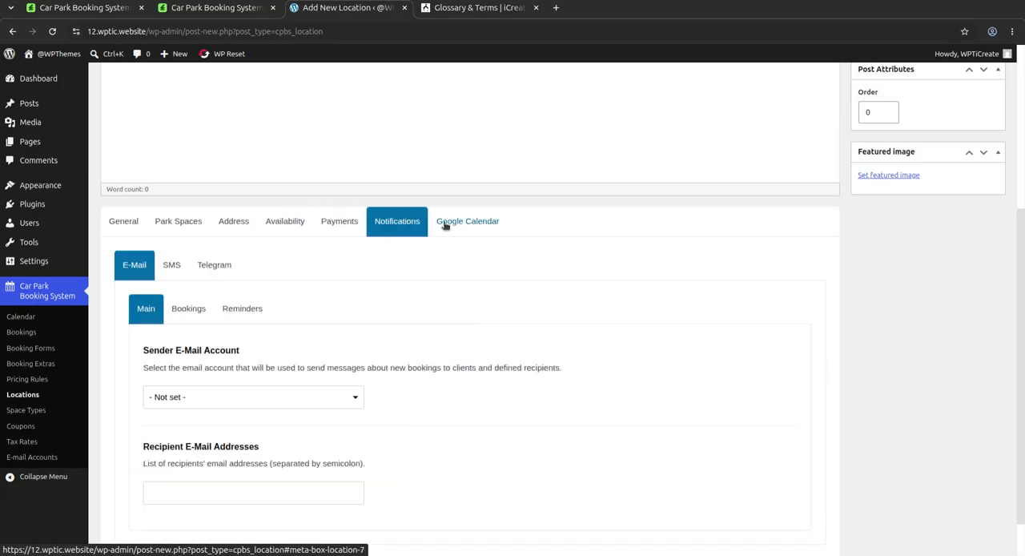
{"action": "left_click", "coordinate": [453, 226]}
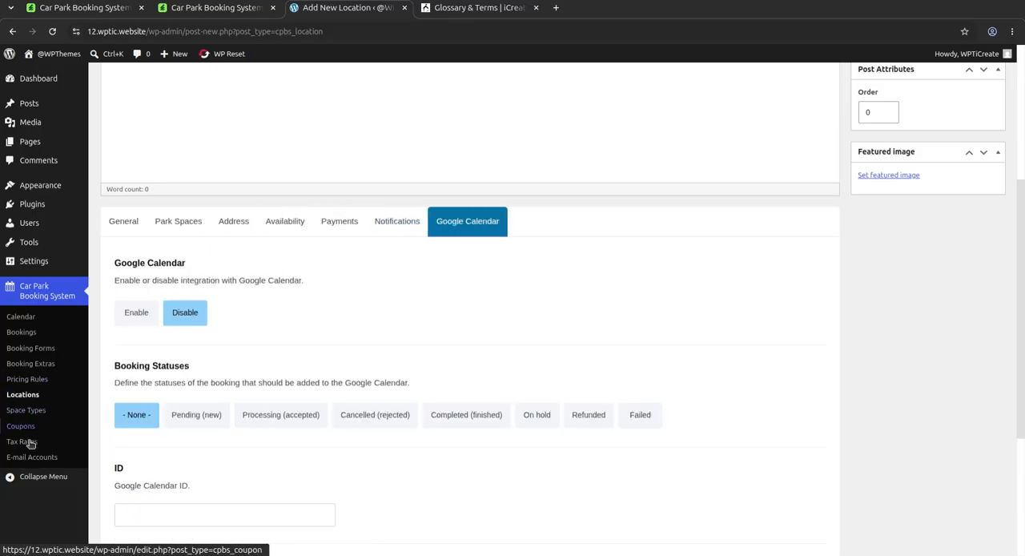
Step: Start a new space type and examine its dimension, icon and main color settings
{"action": "left_click", "coordinate": [30, 414]}
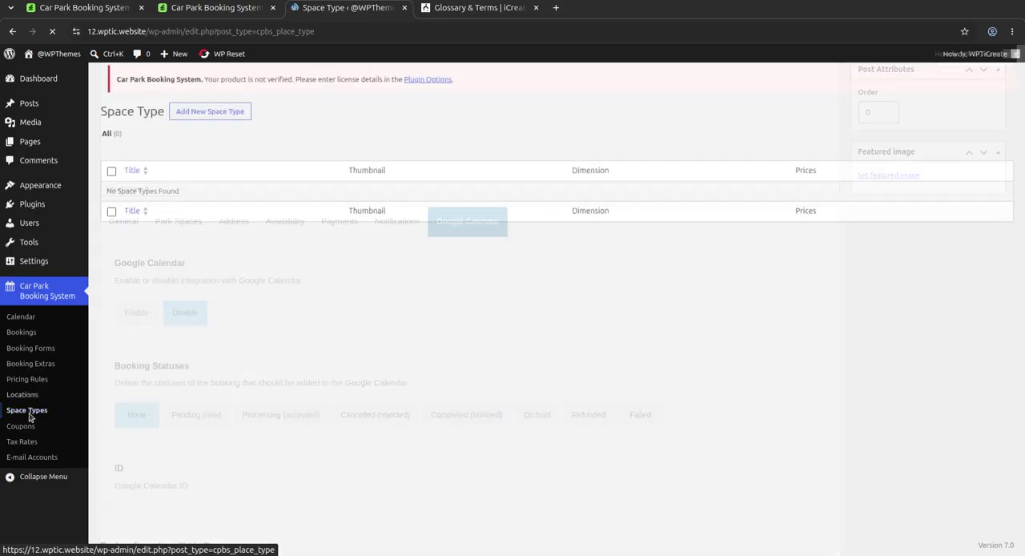
{"action": "left_click", "coordinate": [191, 83]}
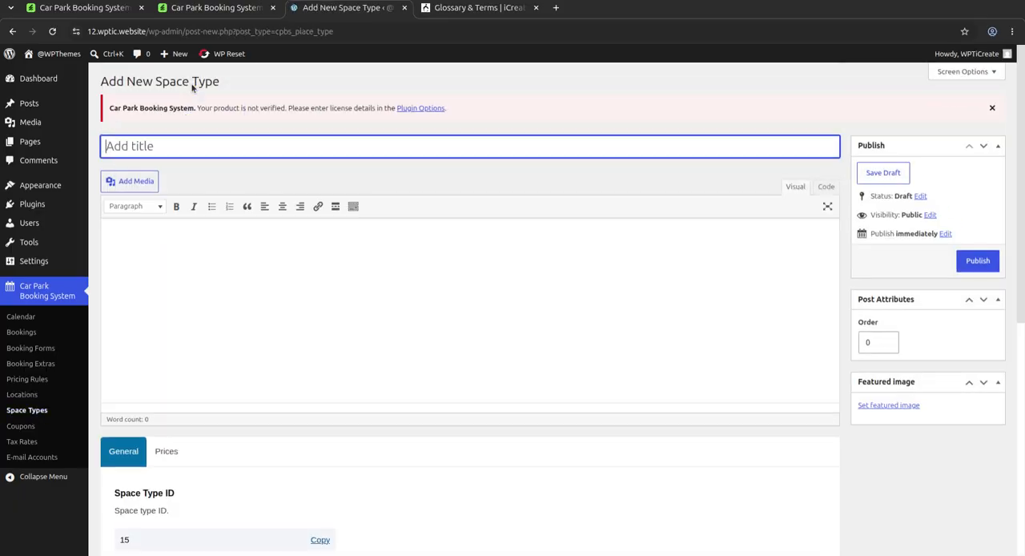
{"action": "scroll", "coordinate": [169, 453], "scroll_direction": "down", "scroll_amount": 3}
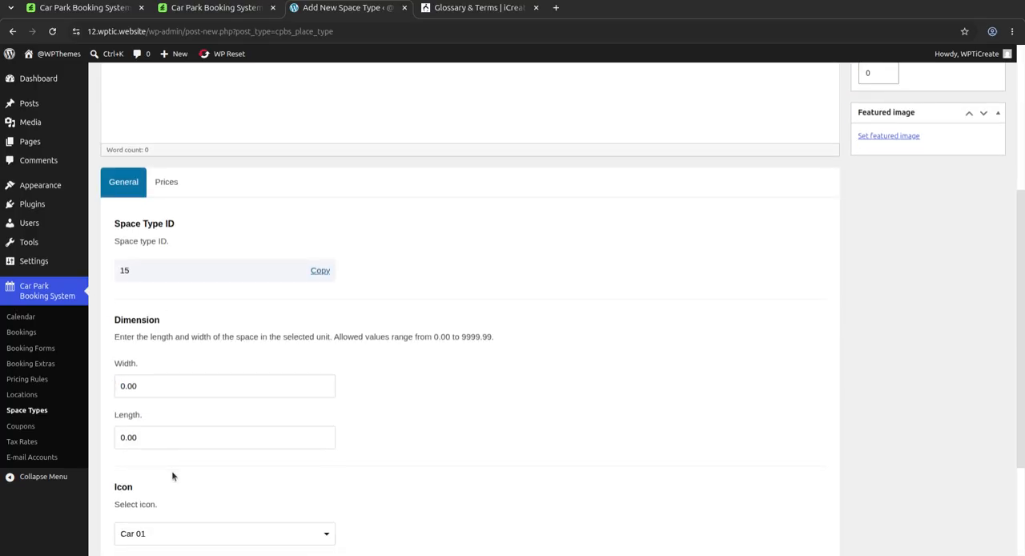
{"action": "scroll", "coordinate": [169, 452], "scroll_direction": "down", "scroll_amount": 2}
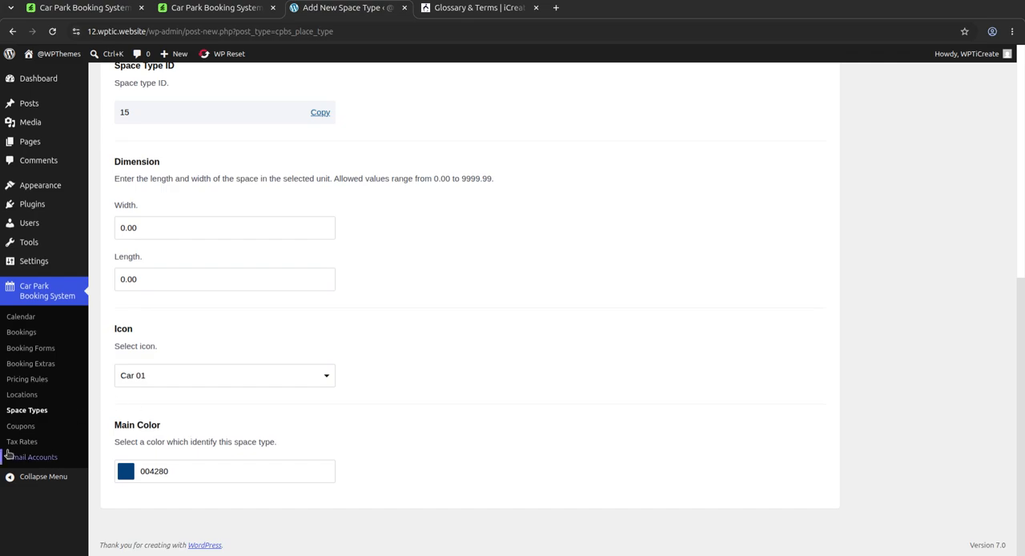
Step: View the Coupons and Tax Rates lists and start a new e-mail account
{"action": "left_click", "coordinate": [22, 426]}
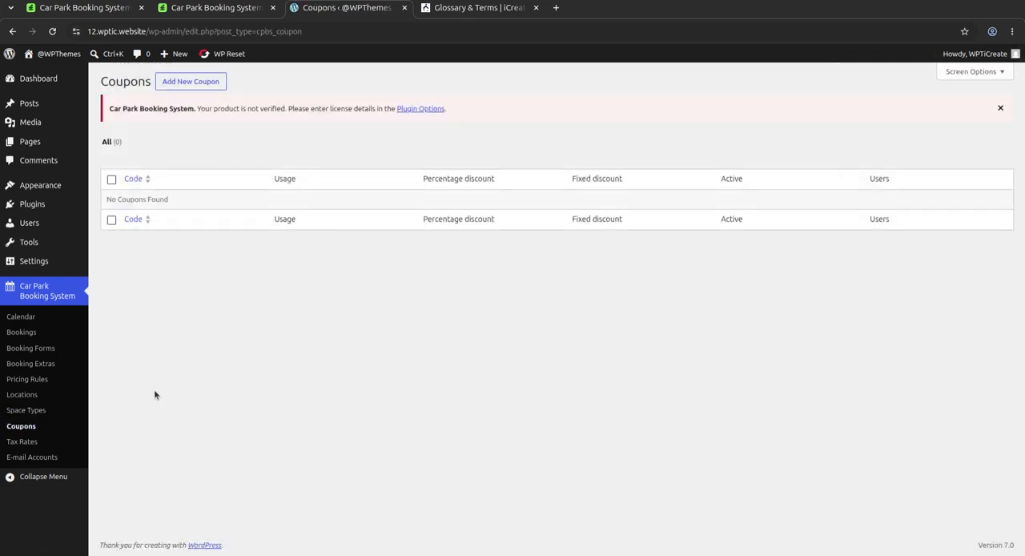
{"action": "left_click", "coordinate": [25, 445]}
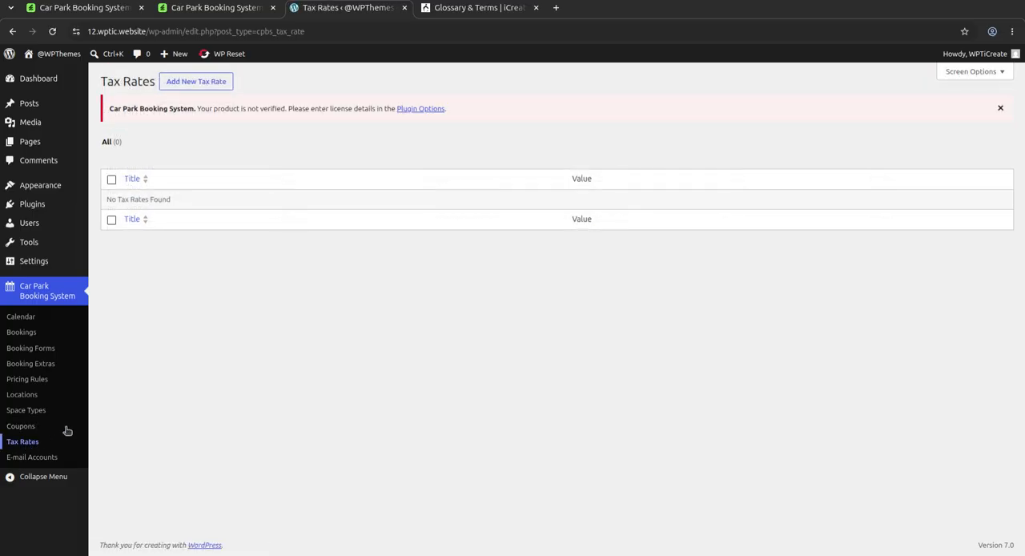
{"action": "left_click", "coordinate": [43, 461]}
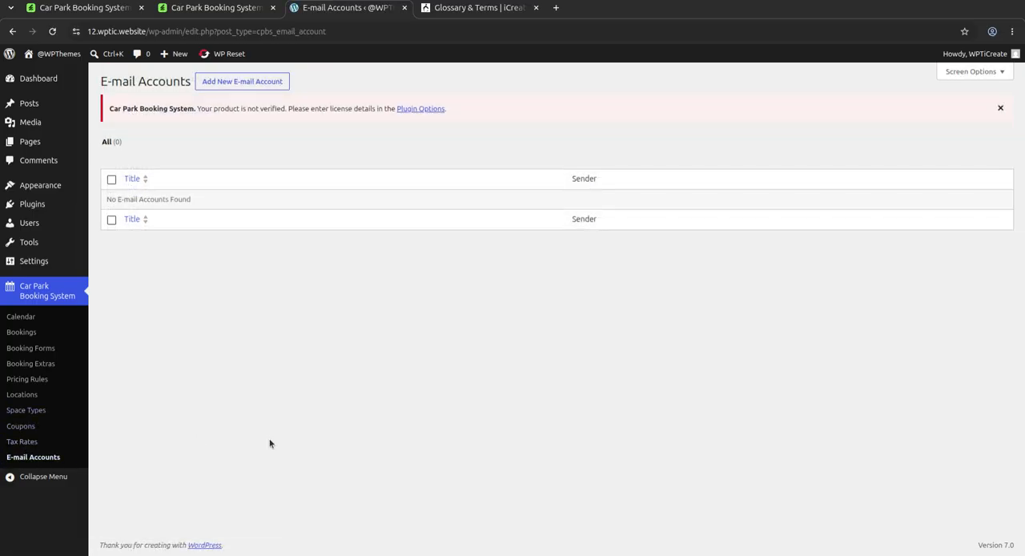
{"action": "left_click", "coordinate": [238, 83]}
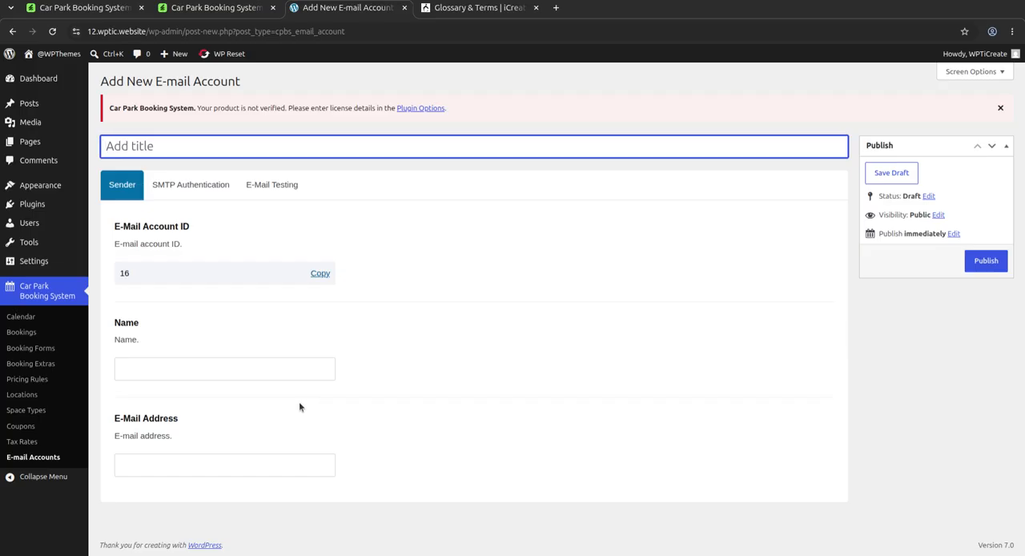
Step: View the plugin's bookings calendar and revisit its CodeCanyon item page and live preview
{"action": "left_click", "coordinate": [47, 295]}
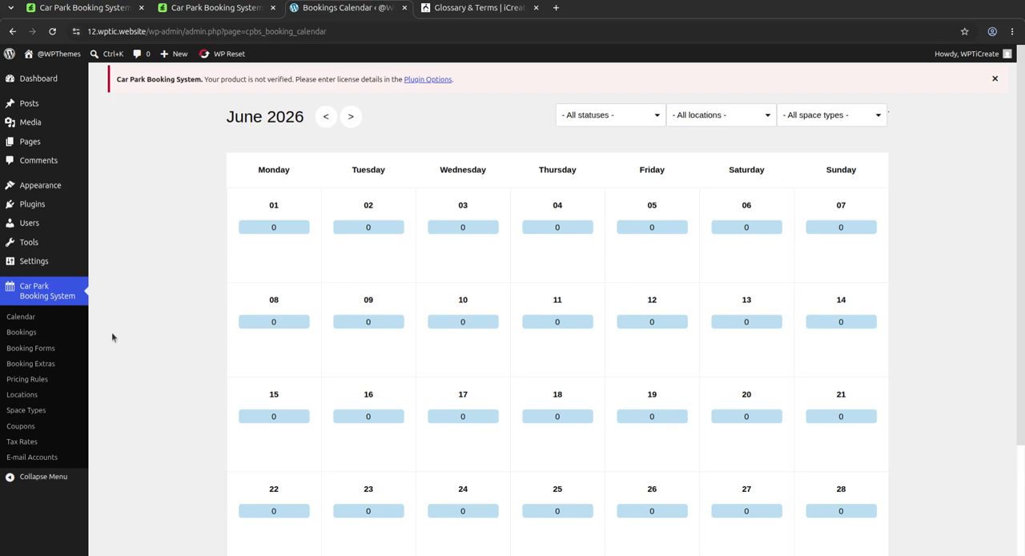
{"action": "left_click", "coordinate": [80, 10]}
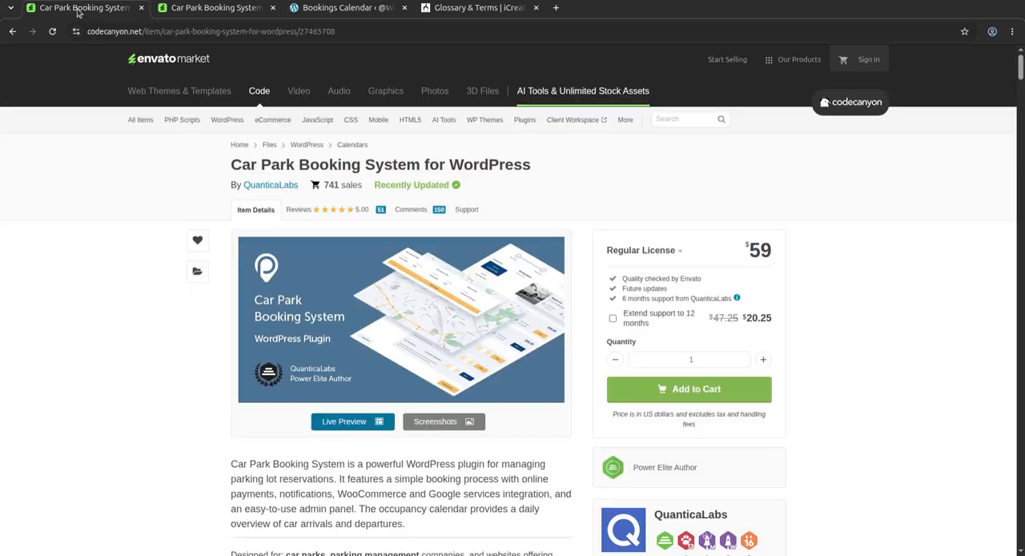
{"action": "left_click", "coordinate": [194, 11]}
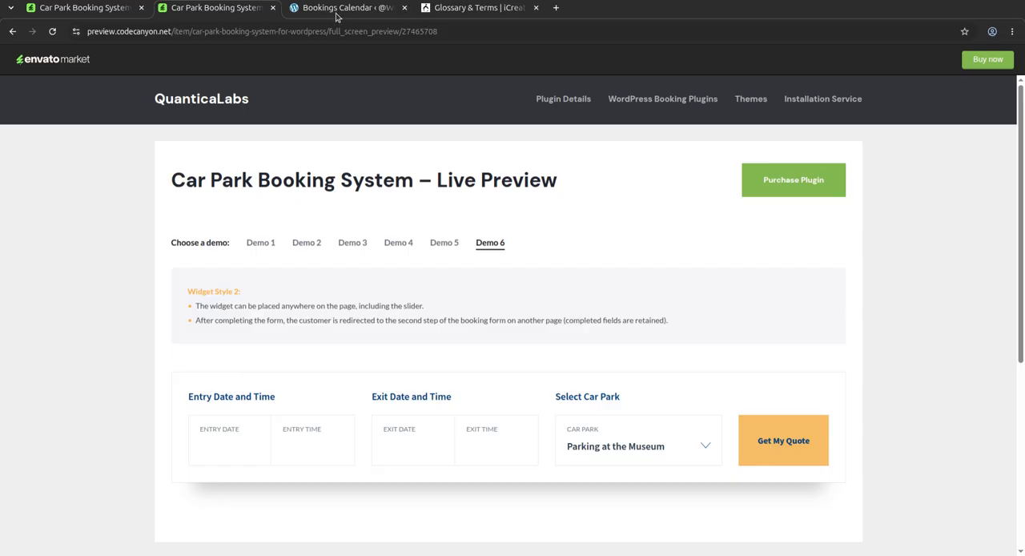
Step: Switch to the iCreate website, look over its home page and briefly open and close the support chat
{"action": "left_click", "coordinate": [474, 9]}
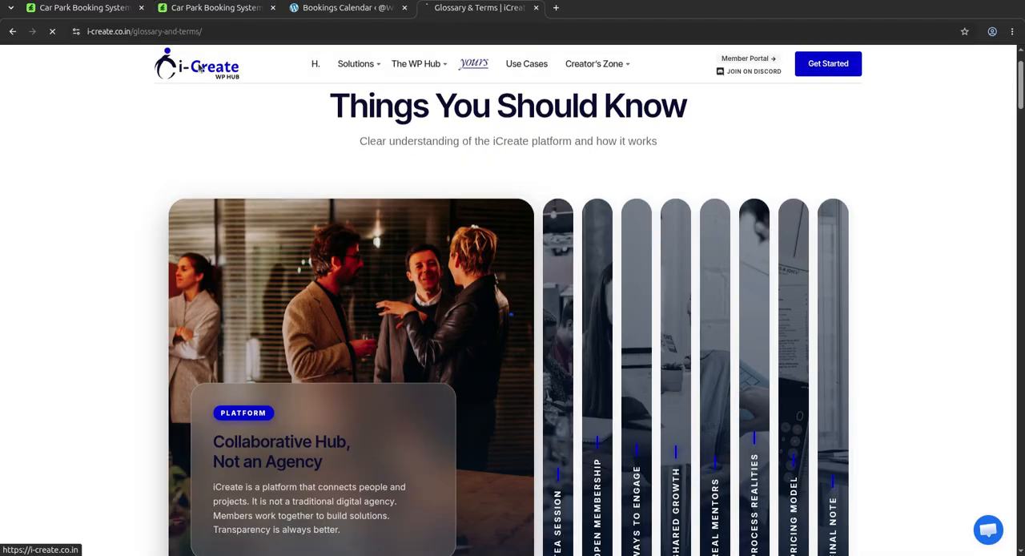
{"action": "left_click", "coordinate": [199, 66]}
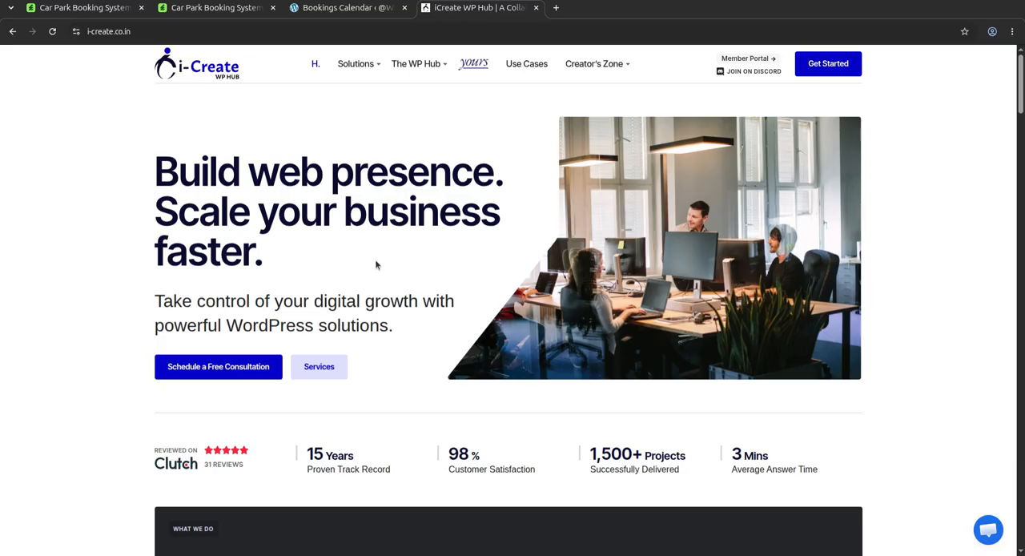
{"action": "scroll", "coordinate": [474, 310], "scroll_direction": "down", "scroll_amount": 6}
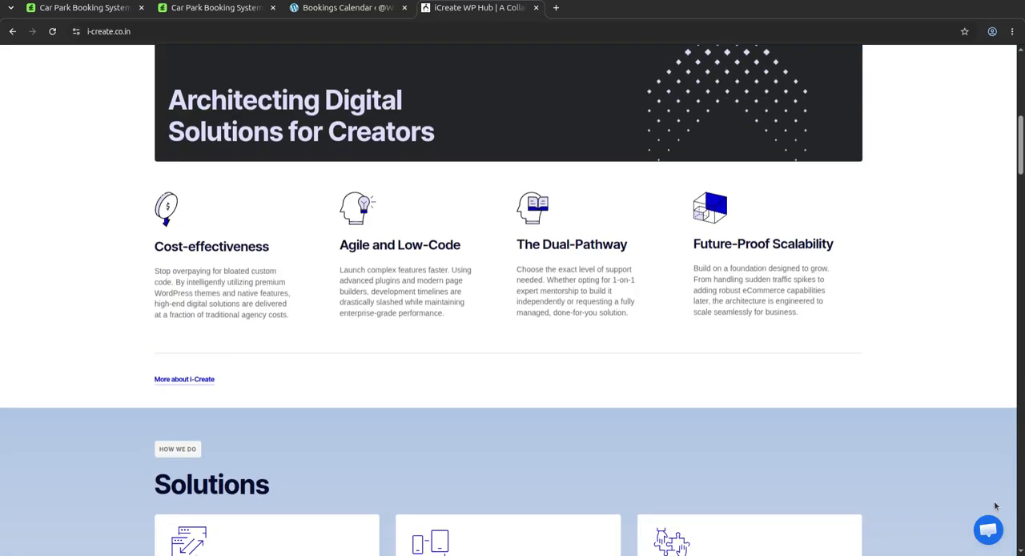
{"action": "left_click", "coordinate": [991, 531]}
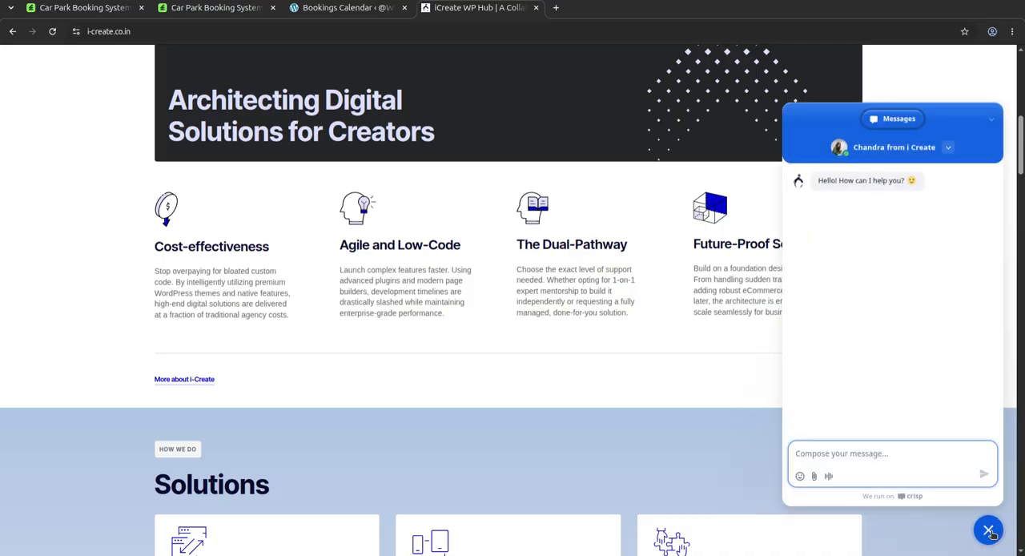
{"action": "left_click", "coordinate": [990, 530]}
{"action": "scroll", "coordinate": [582, 355], "scroll_direction": "up", "scroll_amount": 6}
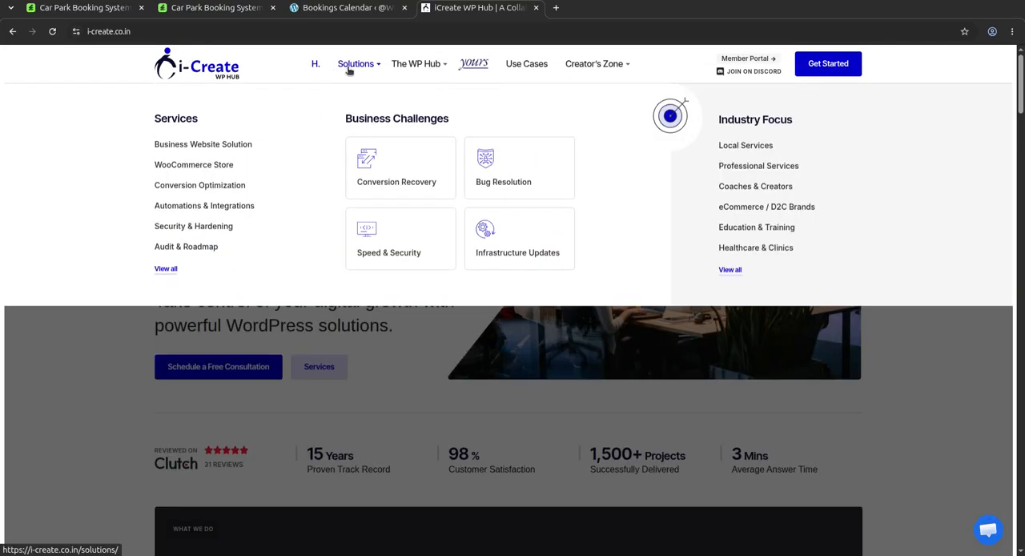
Step: View the Get Started form for joining the iCreate platform and return to the home page
{"action": "mouse_move", "coordinate": [425, 65]}
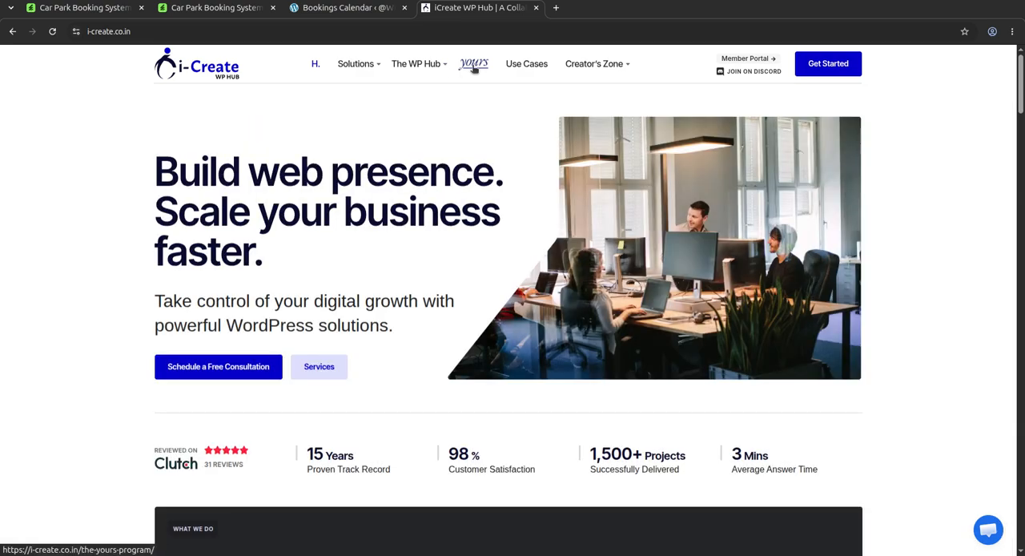
{"action": "left_click", "coordinate": [832, 71]}
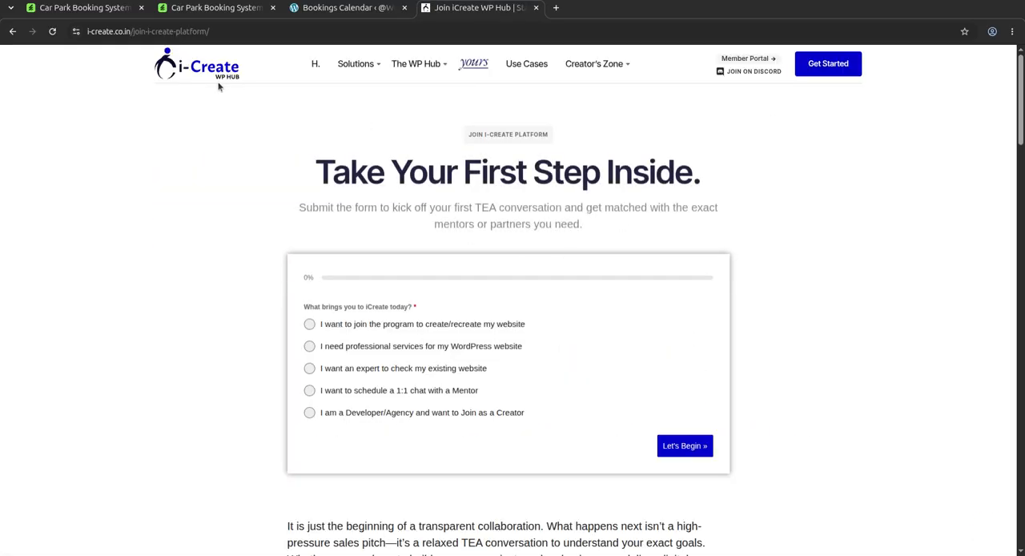
{"action": "left_click", "coordinate": [206, 76]}
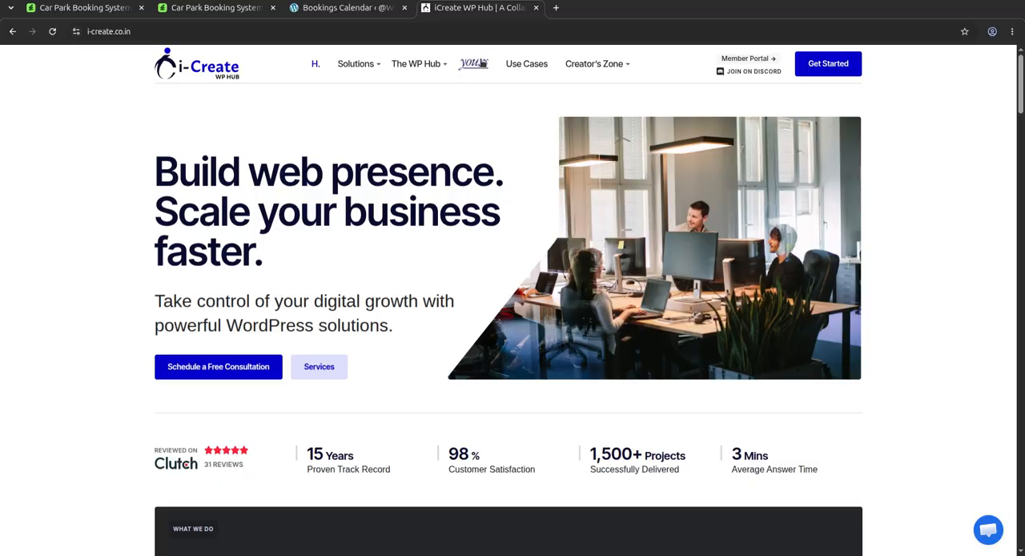
Step: Examine the Yours program page, from the 12-week milestones through the 90-day industry tracks
{"action": "left_click", "coordinate": [481, 63]}
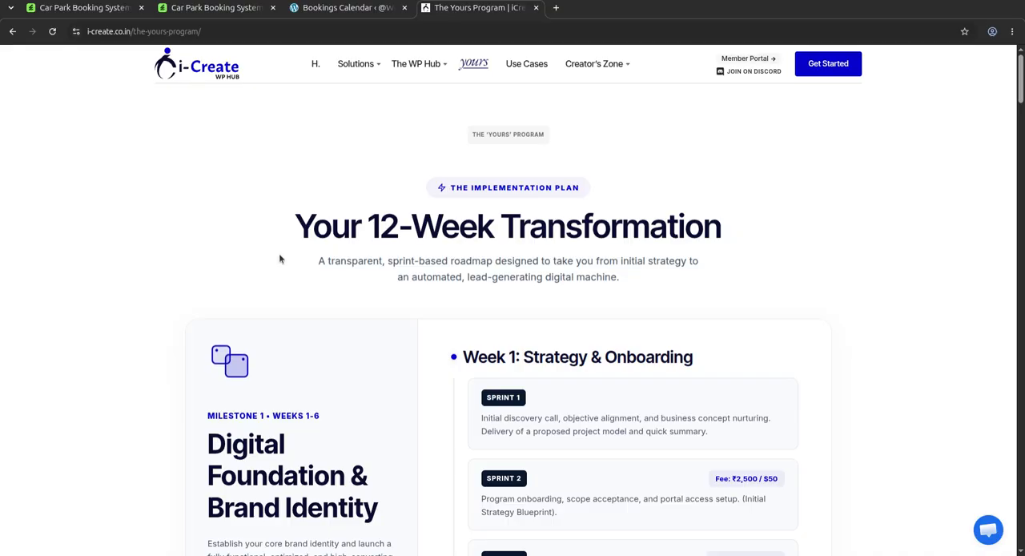
{"action": "scroll", "coordinate": [576, 312], "scroll_direction": "down", "scroll_amount": 7}
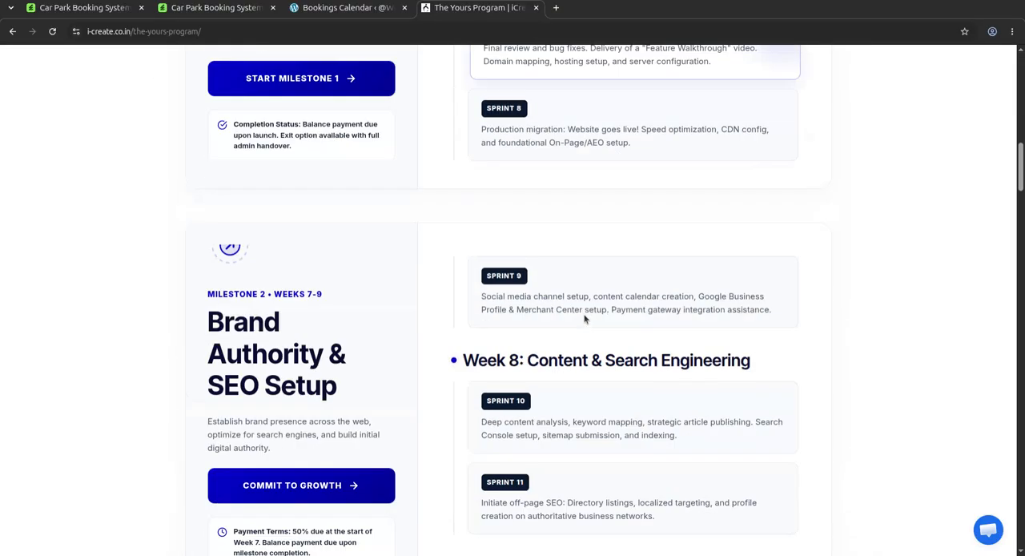
{"action": "scroll", "coordinate": [584, 319], "scroll_direction": "down", "scroll_amount": 15}
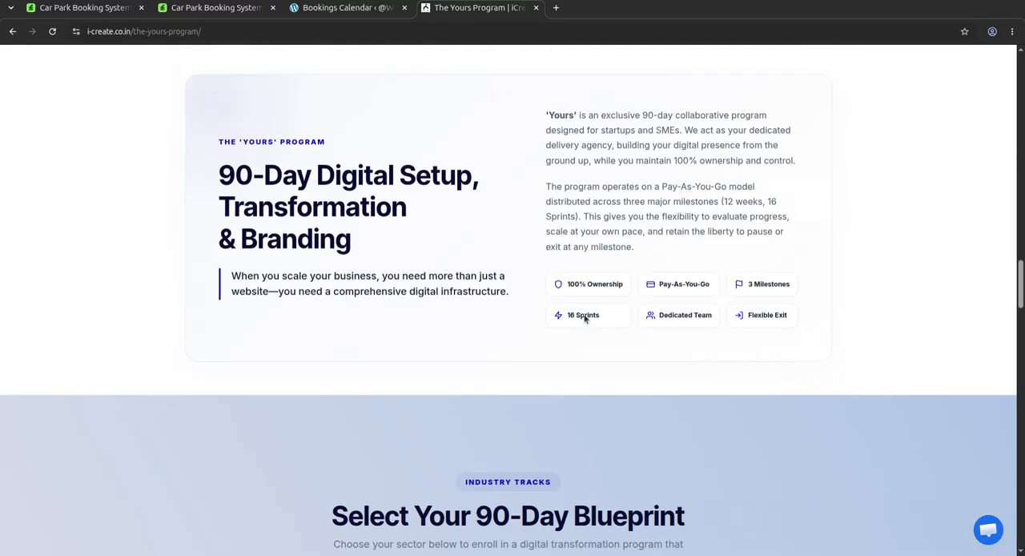
{"action": "scroll", "coordinate": [584, 318], "scroll_direction": "down", "scroll_amount": 12}
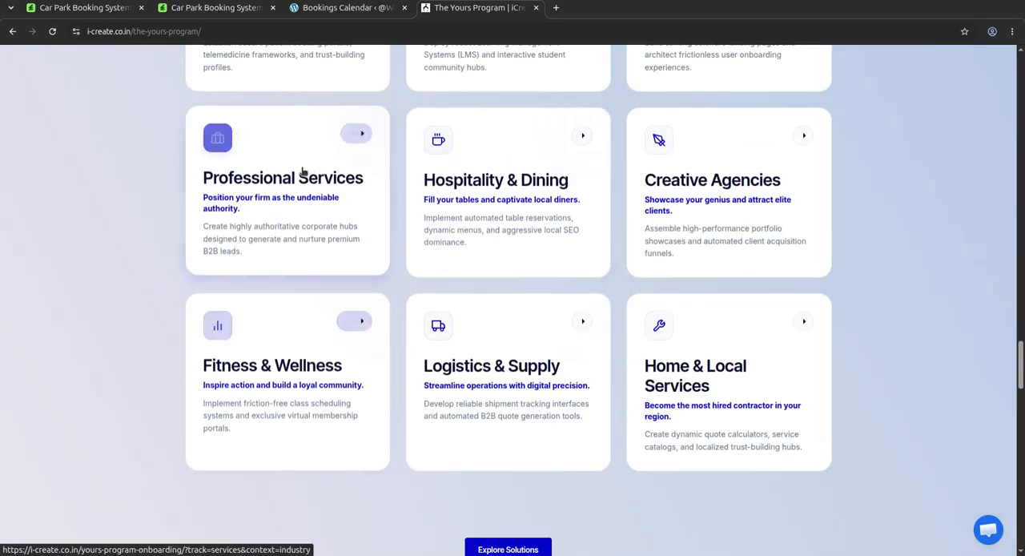
{"action": "scroll", "coordinate": [334, 240], "scroll_direction": "up", "scroll_amount": 4}
{"action": "scroll", "coordinate": [584, 155], "scroll_direction": "up", "scroll_amount": 4}
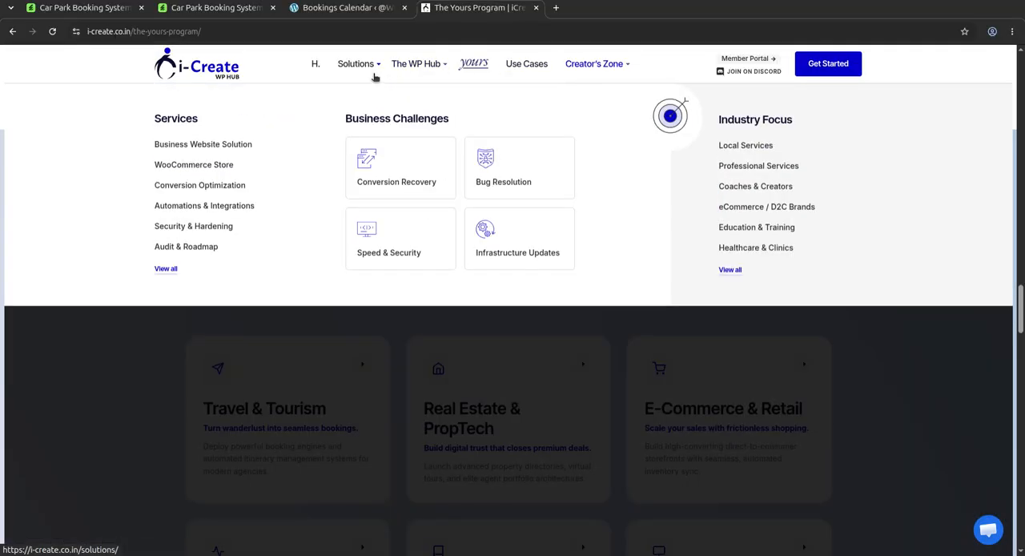
Step: Open the Solutions page and examine the listed services
{"action": "left_click", "coordinate": [365, 69]}
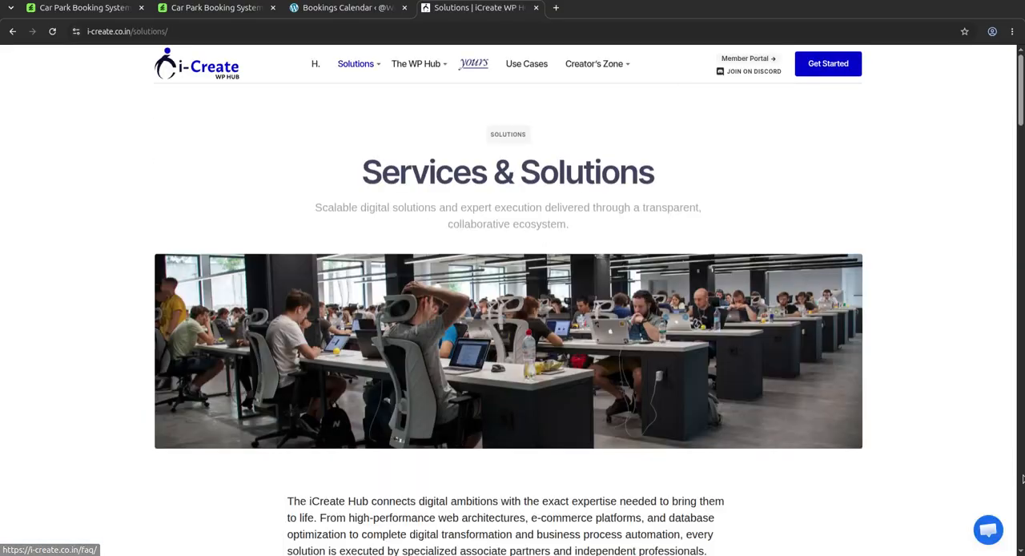
{"action": "scroll", "coordinate": [889, 511], "scroll_direction": "down", "scroll_amount": 10}
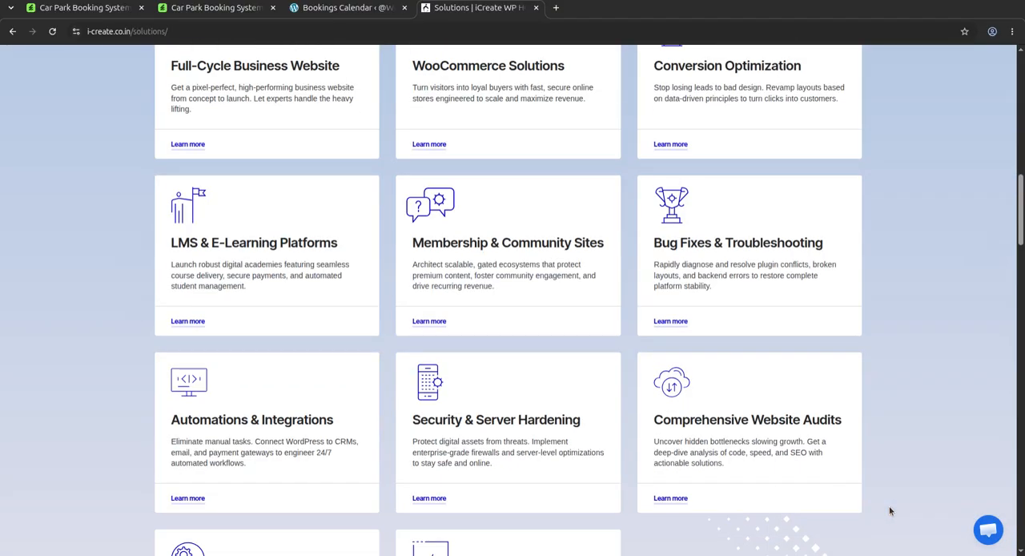
{"action": "scroll", "coordinate": [843, 482], "scroll_direction": "up", "scroll_amount": 6}
{"action": "scroll", "coordinate": [842, 481], "scroll_direction": "up", "scroll_amount": 5}
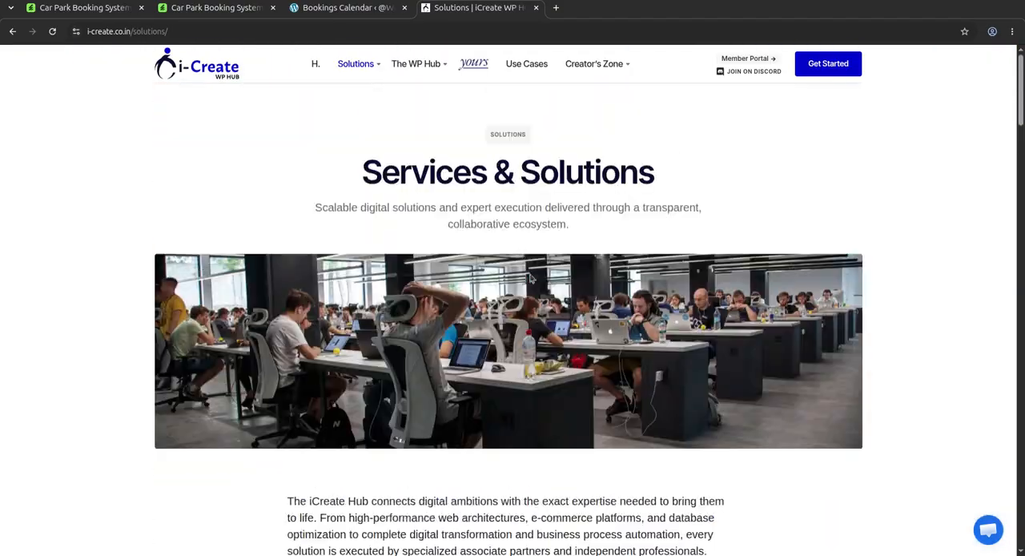
Step: View the case studies and The WP Hub page, and return to the iCreate home page
{"action": "left_click", "coordinate": [523, 67]}
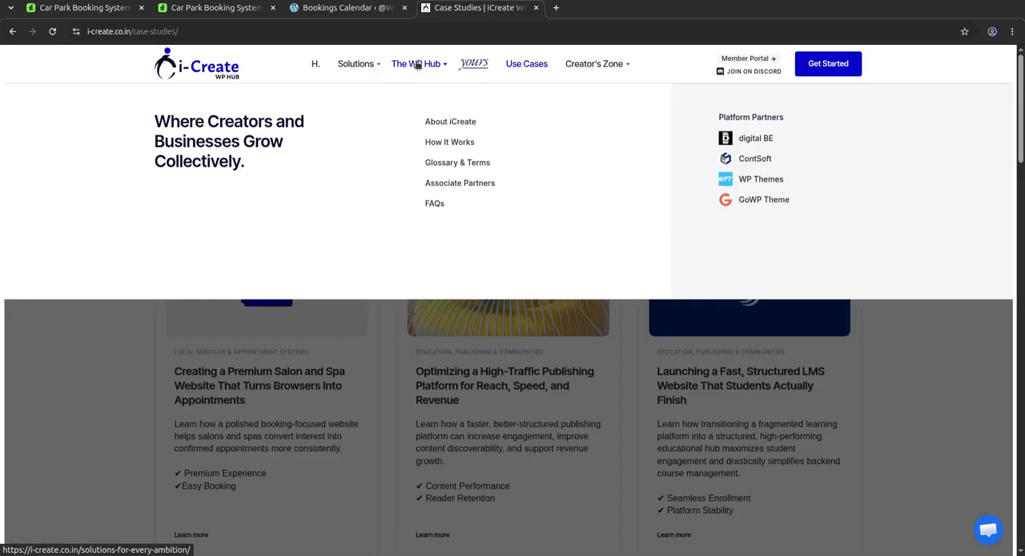
{"action": "left_click", "coordinate": [413, 64]}
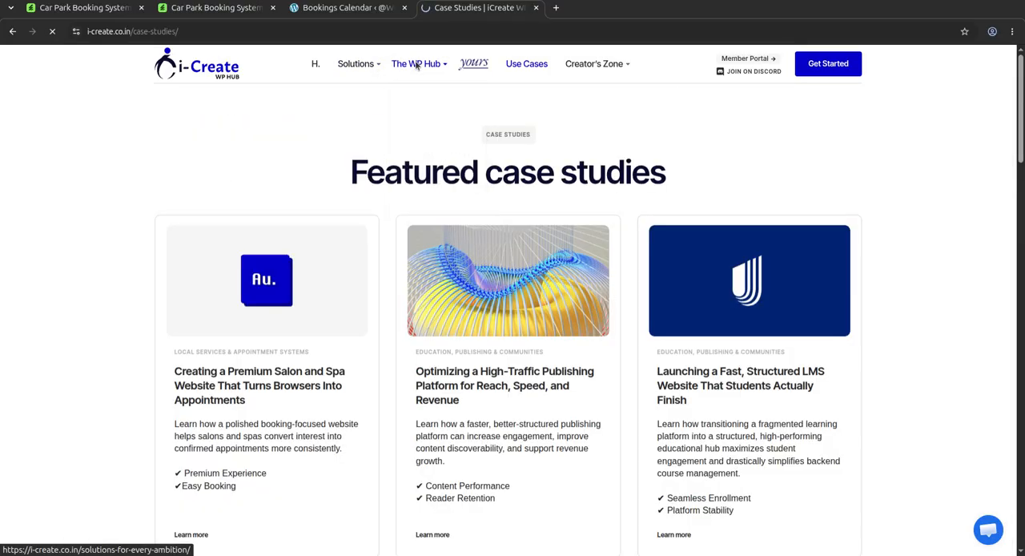
{"action": "scroll", "coordinate": [499, 406], "scroll_direction": "down", "scroll_amount": 1}
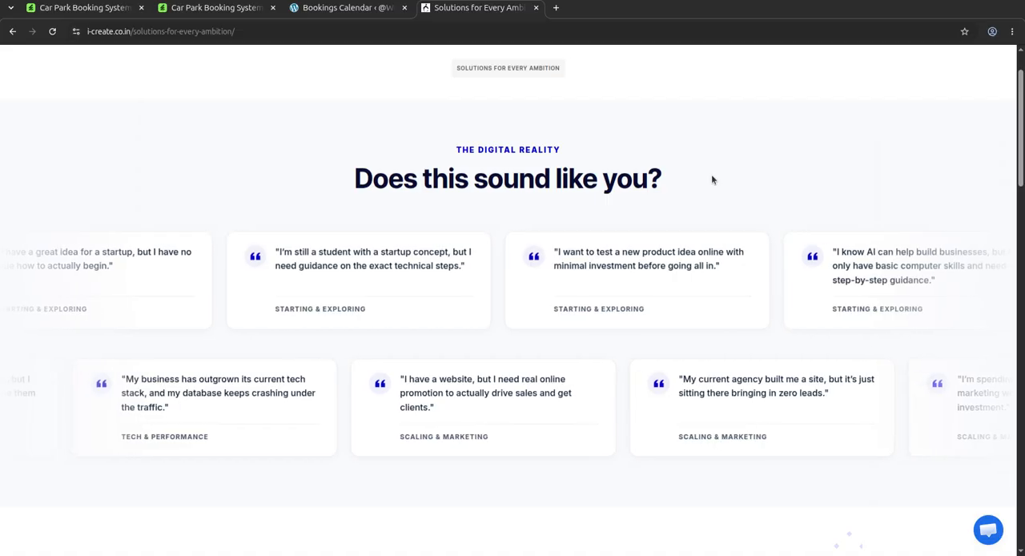
{"action": "scroll", "coordinate": [711, 180], "scroll_direction": "up", "scroll_amount": 1}
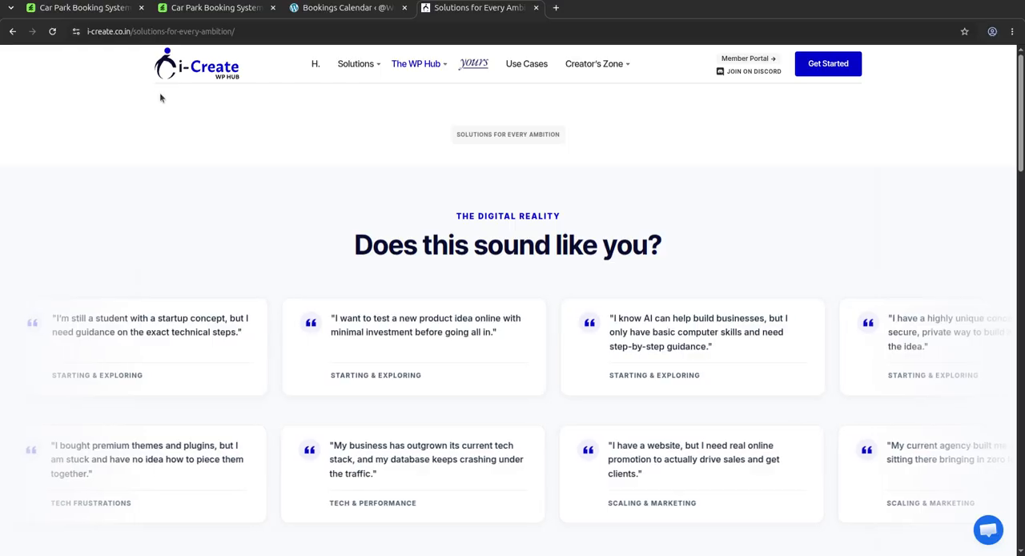
{"action": "left_click", "coordinate": [183, 75]}
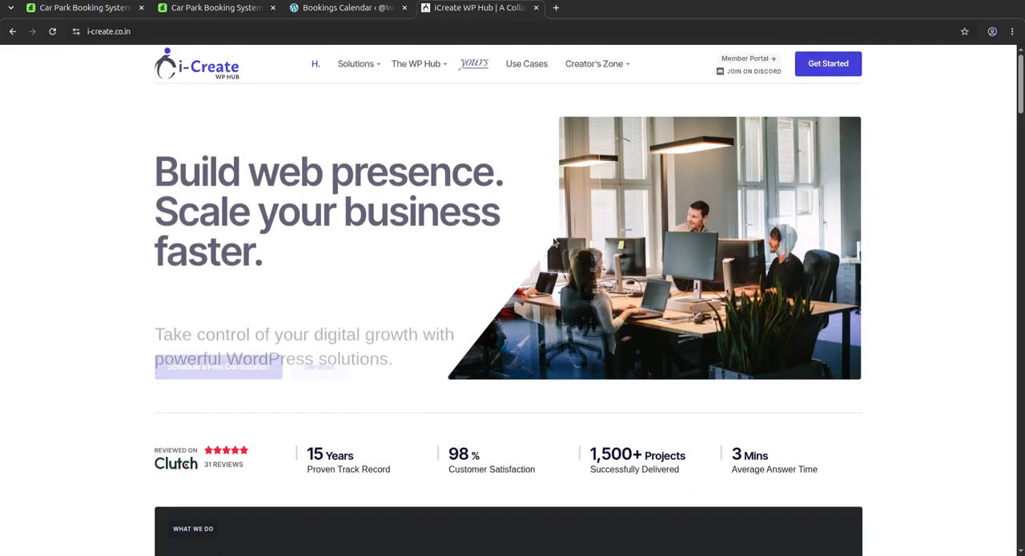